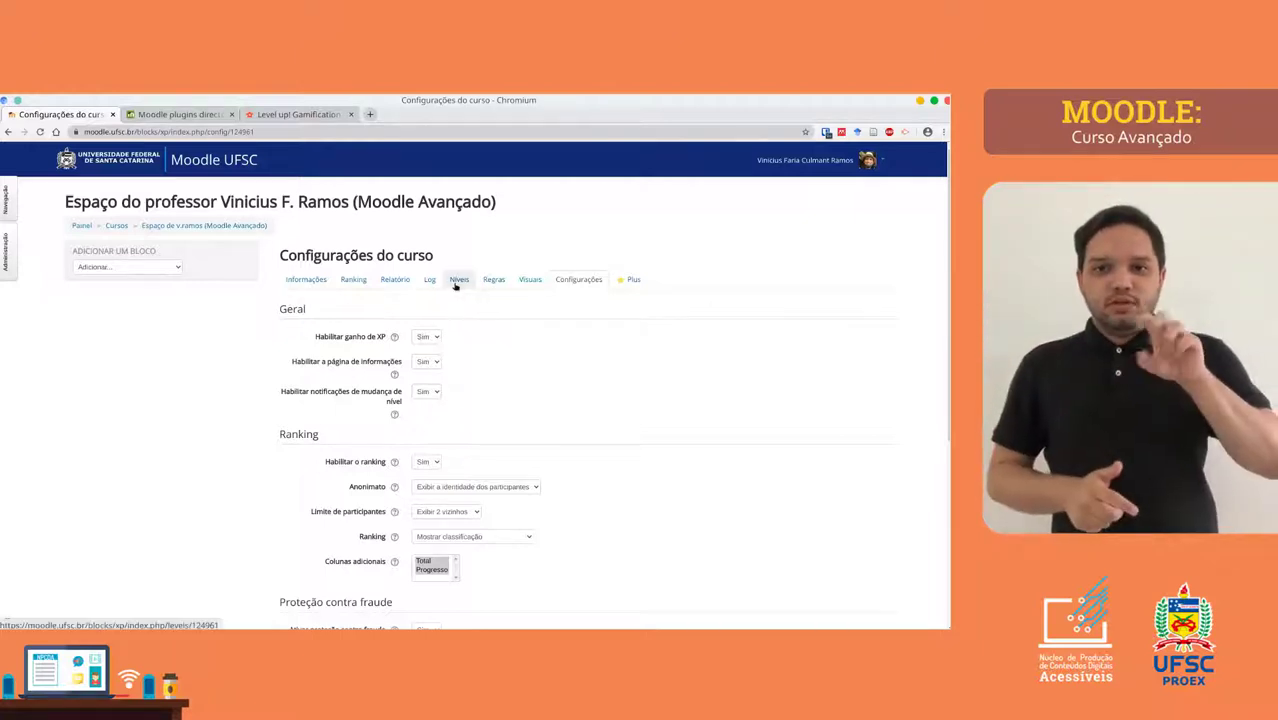
# Open the Níveis settings, set Quantidade de níveis to 10 and update the list of levels.
pyautogui.click(458, 282)
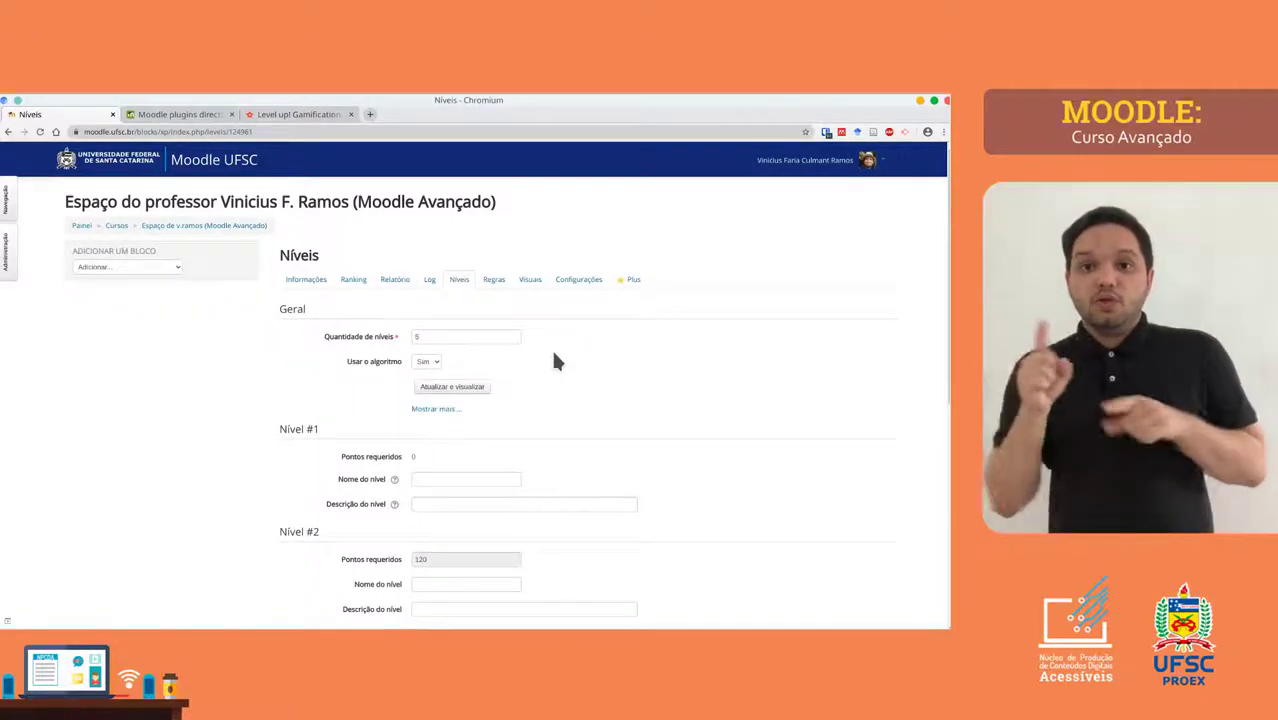
pyautogui.doubleClick(468, 336)
pyautogui.write('10')
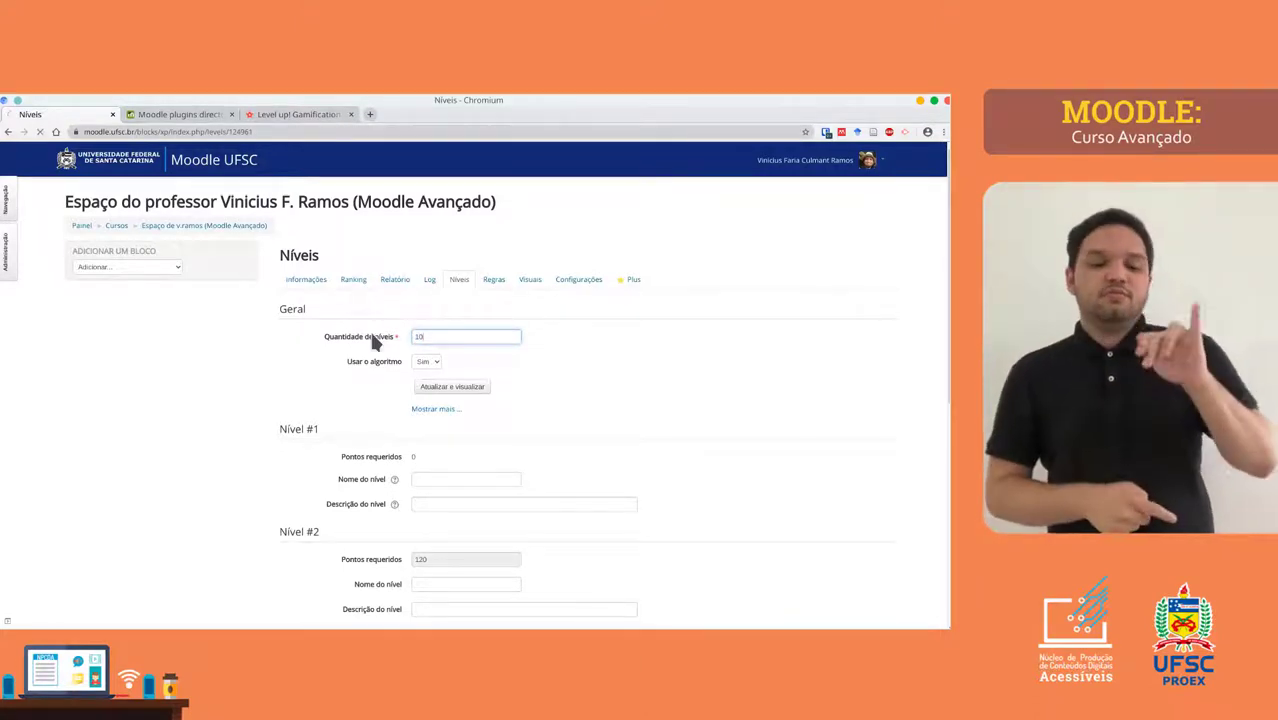
pyautogui.press('Return')
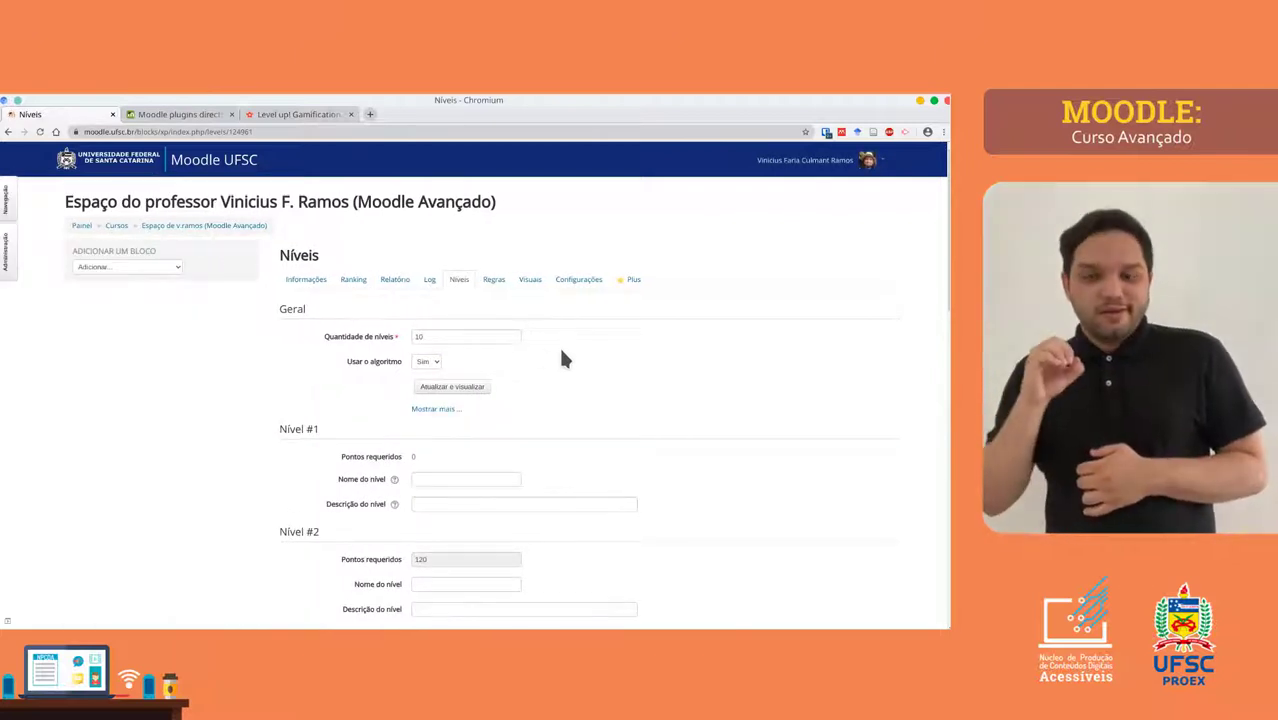
pyautogui.press('Tab')
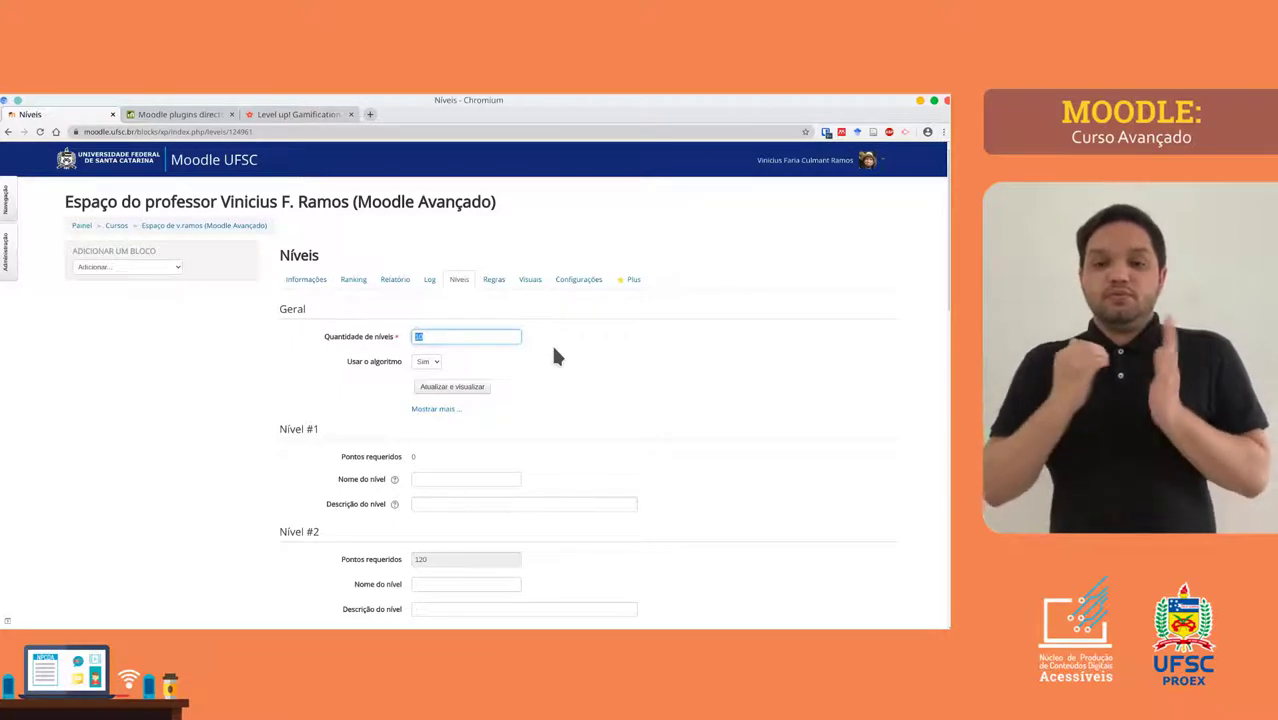
# Show the additional algorithm settings, switching Usar o algoritmo to Não and back to Sim.
pyautogui.scroll(-2, 520, 375)
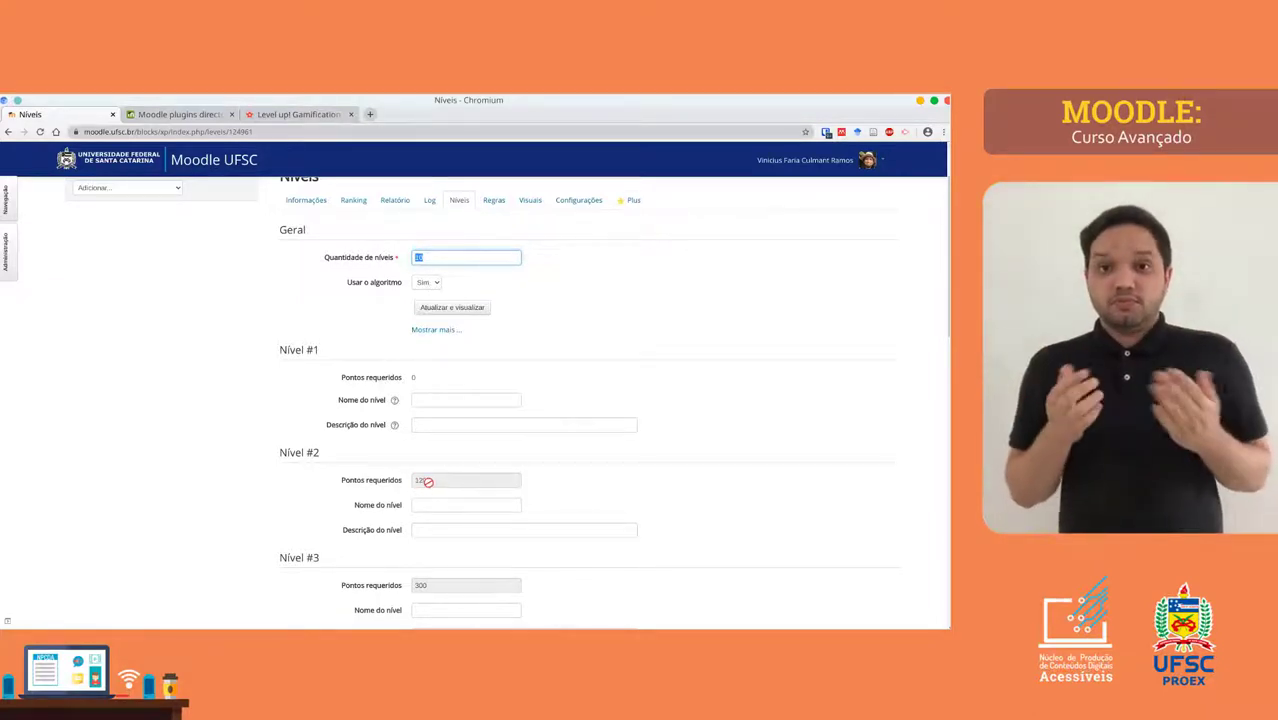
pyautogui.scroll(-1, 543, 461)
pyautogui.scroll(3, 505, 408)
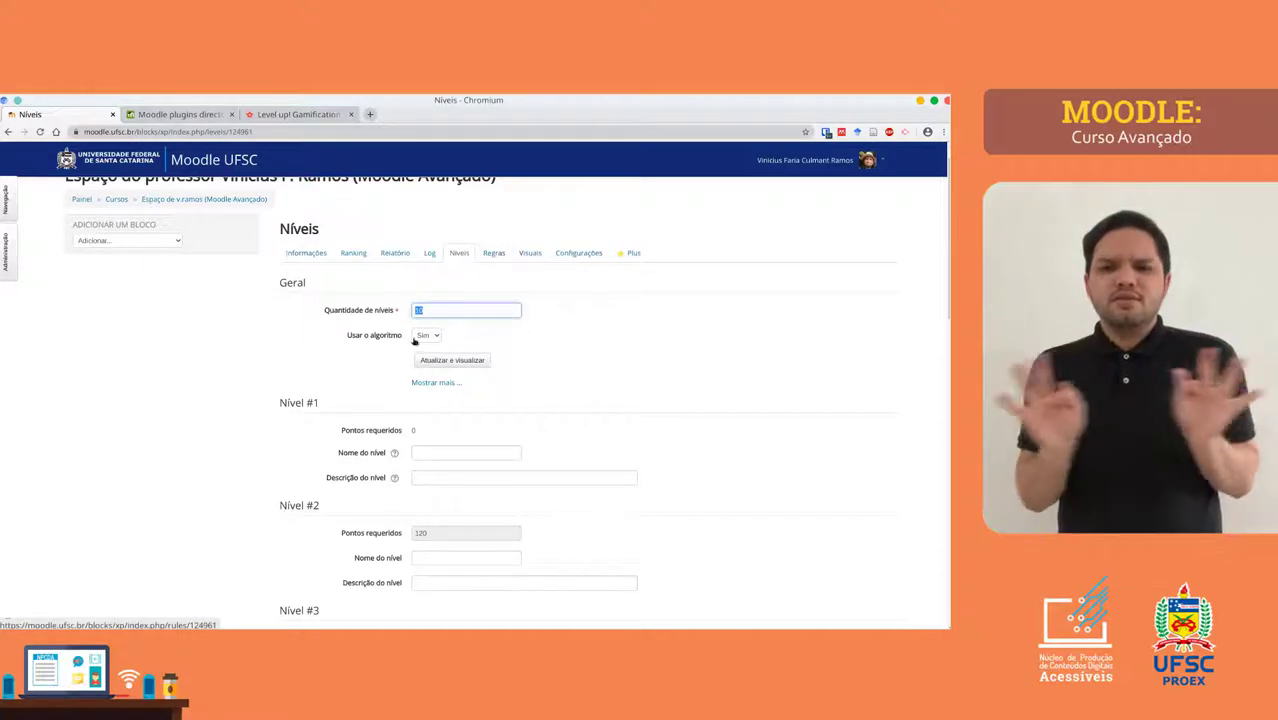
pyautogui.click(427, 336)
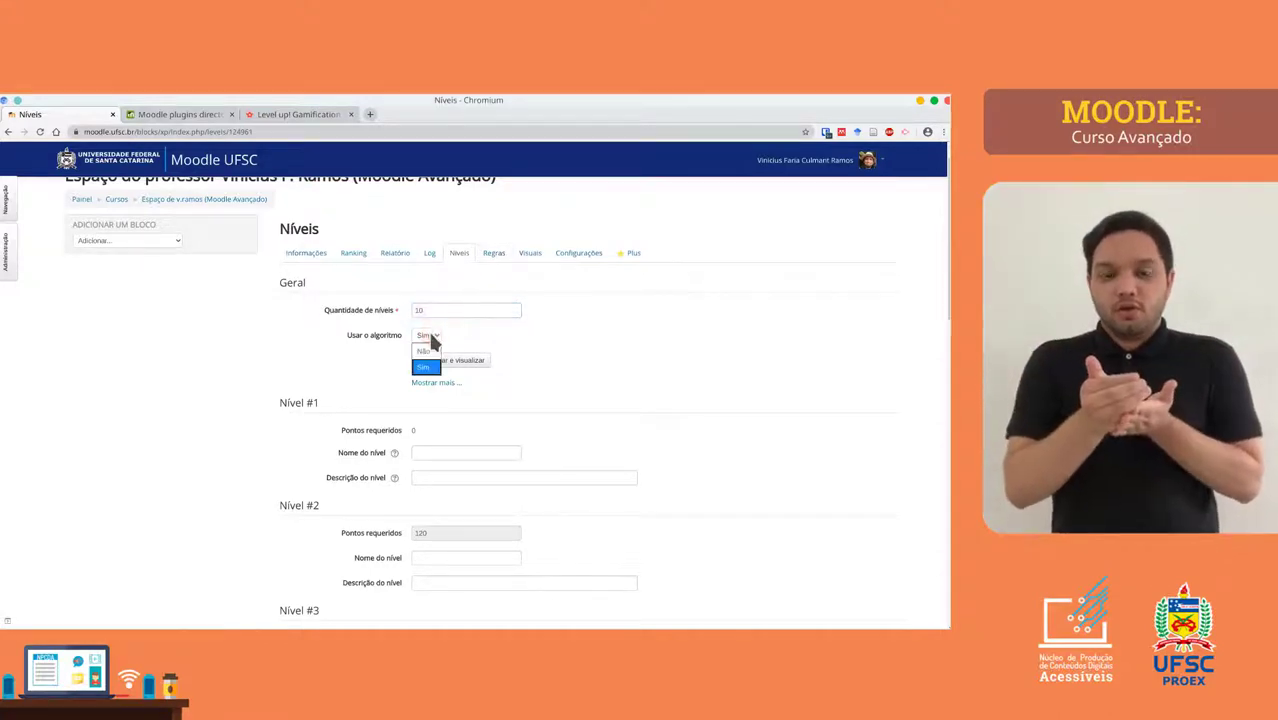
pyautogui.click(426, 352)
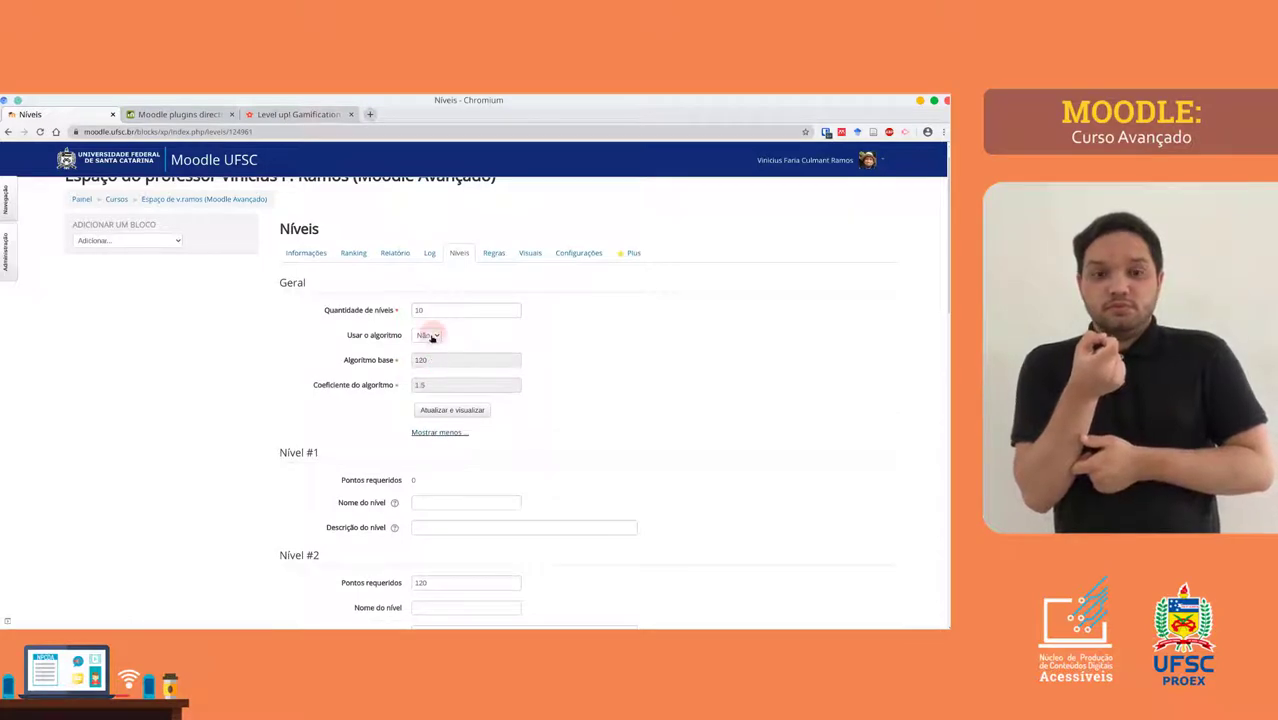
pyautogui.click(428, 335)
pyautogui.click(428, 366)
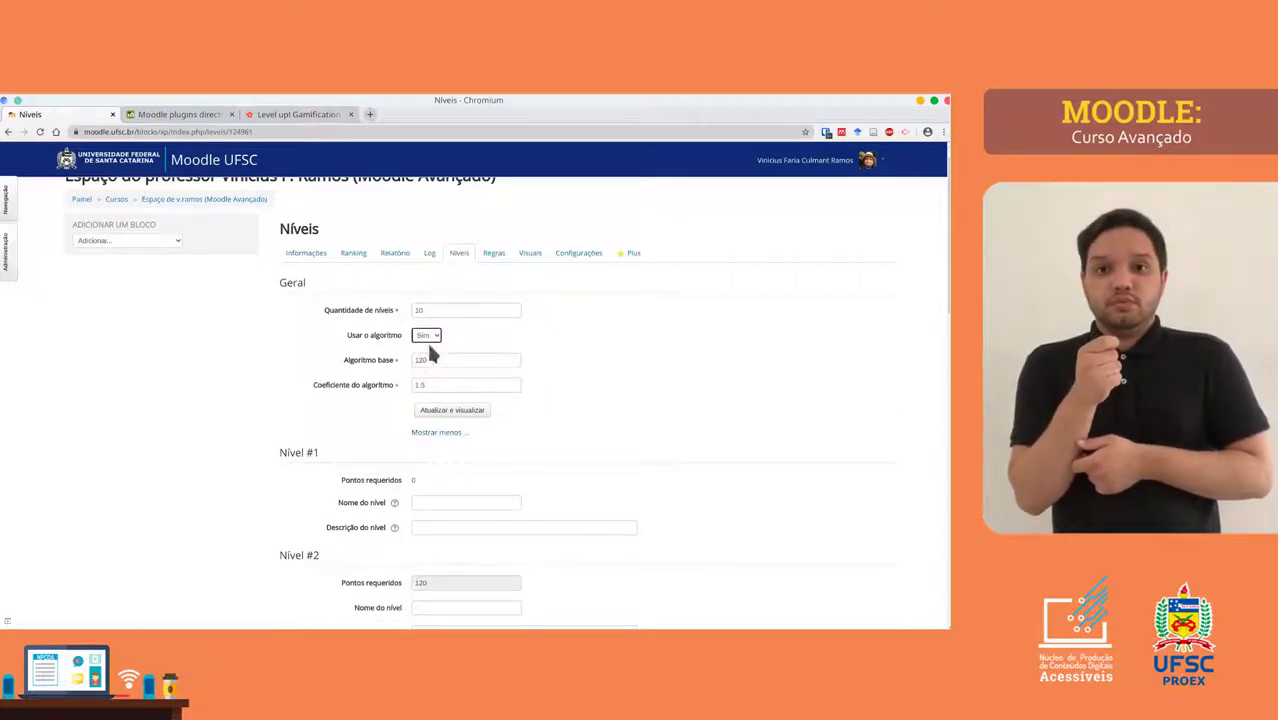
# Try an algorithm coefficient of 1.3, update the levels and check the points required for each one.
pyautogui.doubleClick(433, 362)
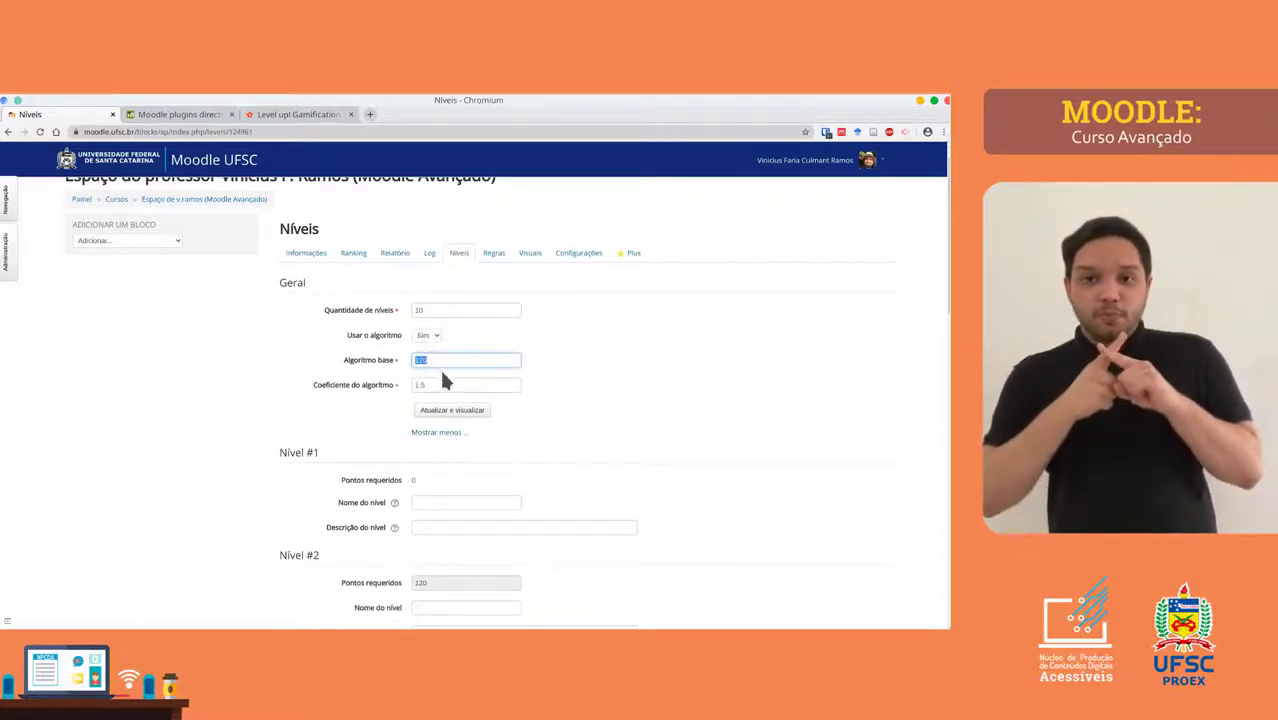
pyautogui.click(426, 384)
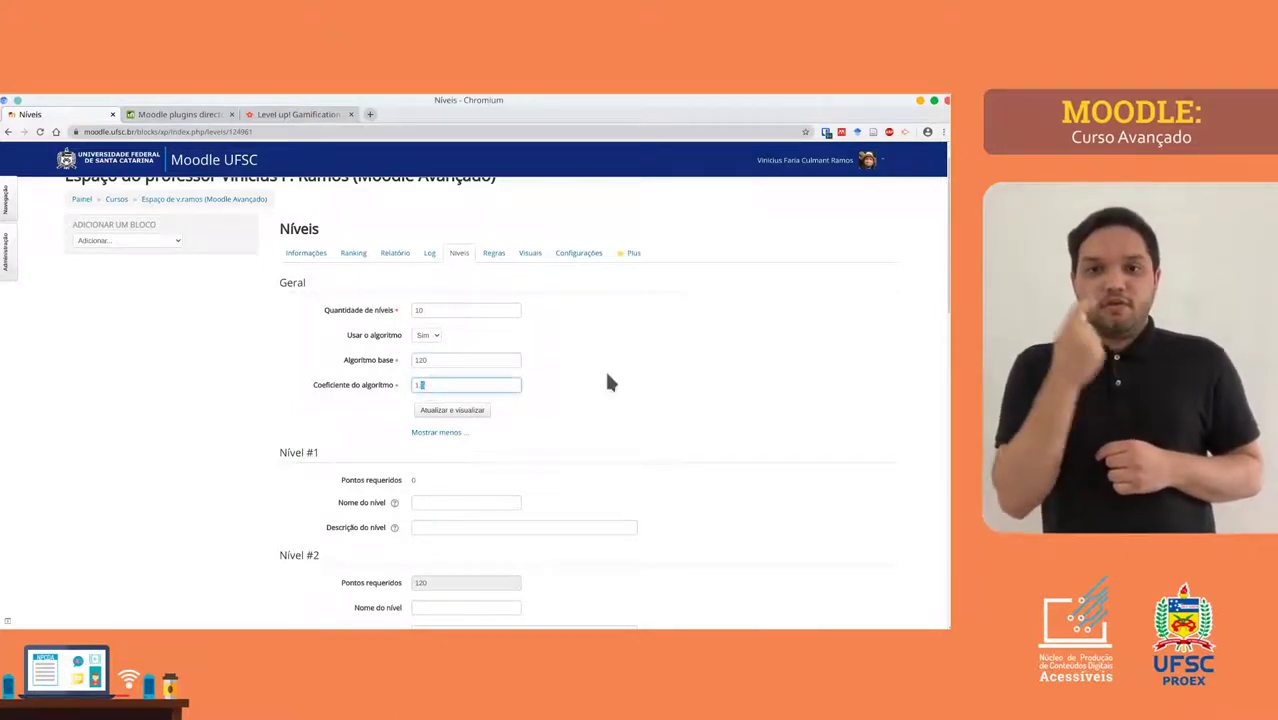
pyautogui.write('3')
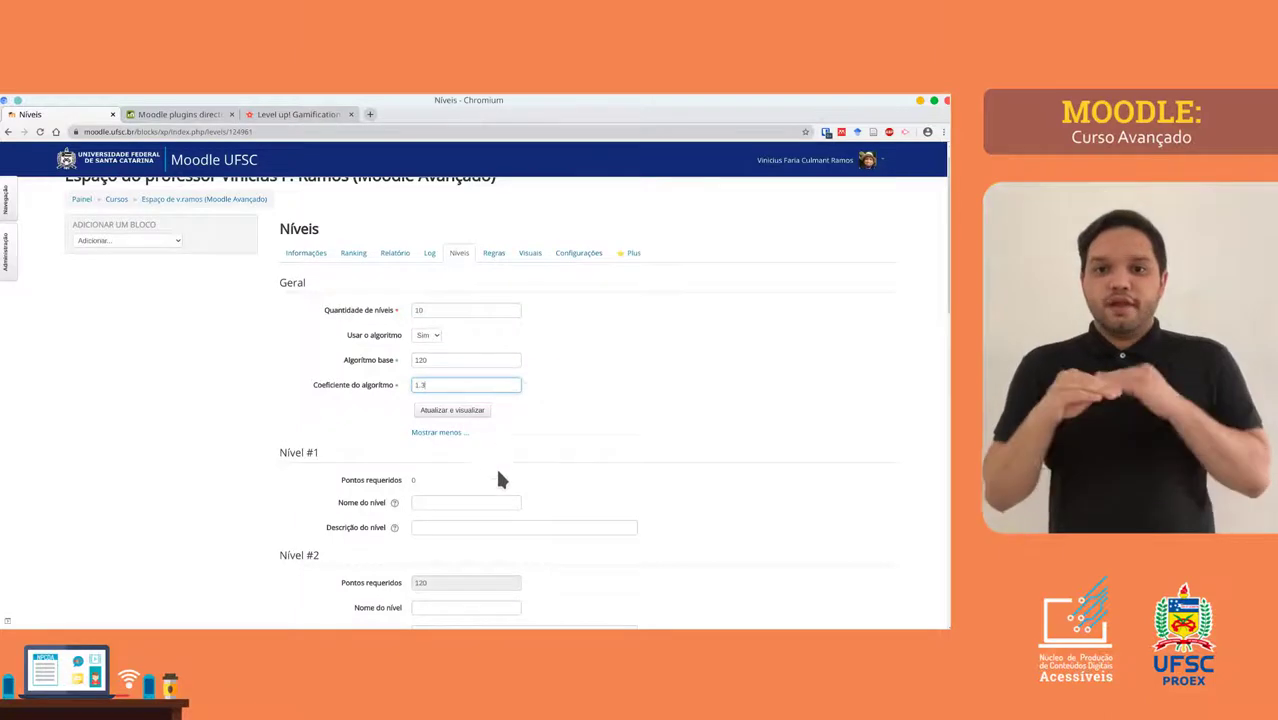
pyautogui.scroll(-3, 490, 465)
pyautogui.scroll(3, 470, 430)
pyautogui.click(441, 411)
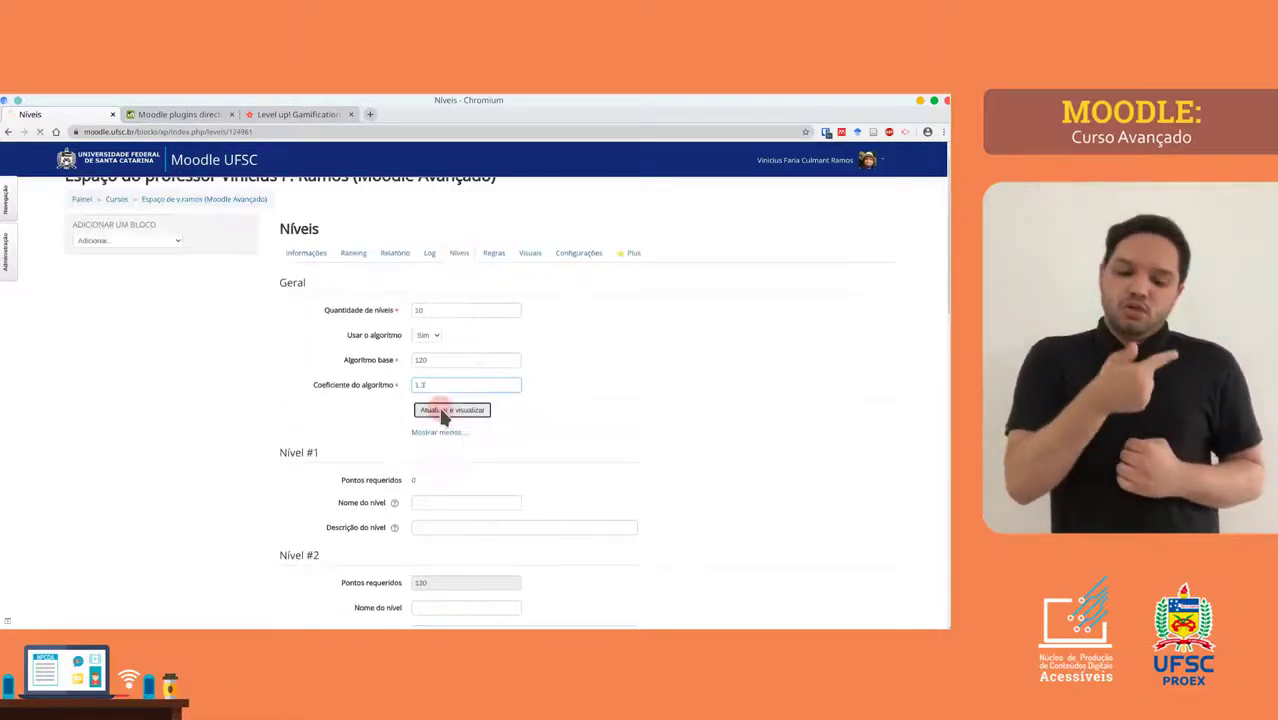
pyautogui.scroll(-2, 571, 410)
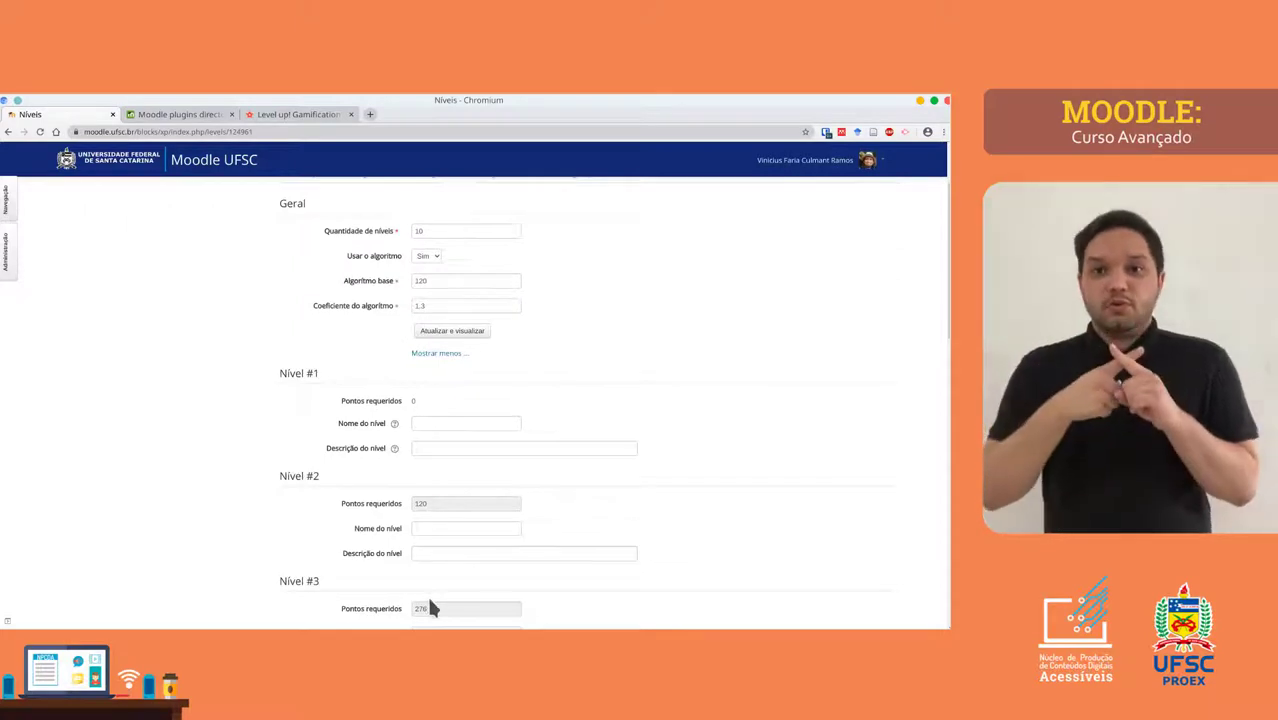
pyautogui.scroll(-4, 427, 600)
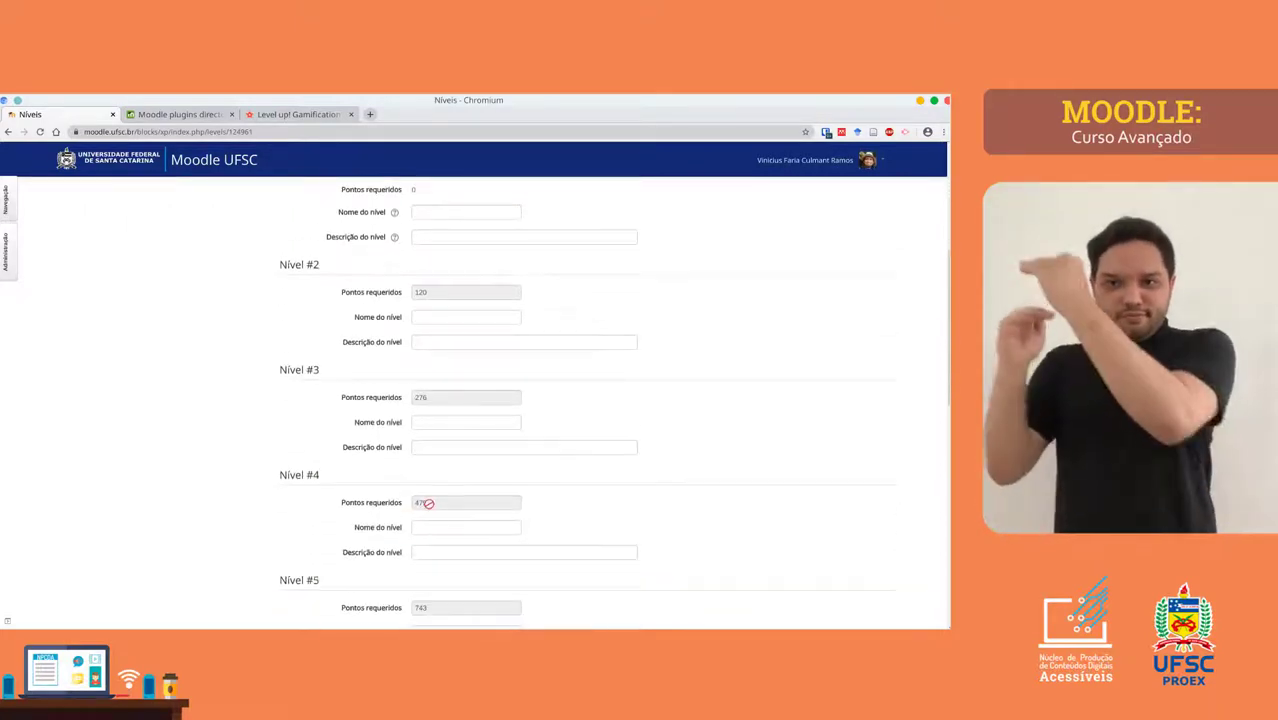
pyautogui.scroll(4, 456, 384)
# Set Algoritmo base to 150 and Coeficiente do algoritmo to 1.5, and update the levels.
pyautogui.click(425, 306)
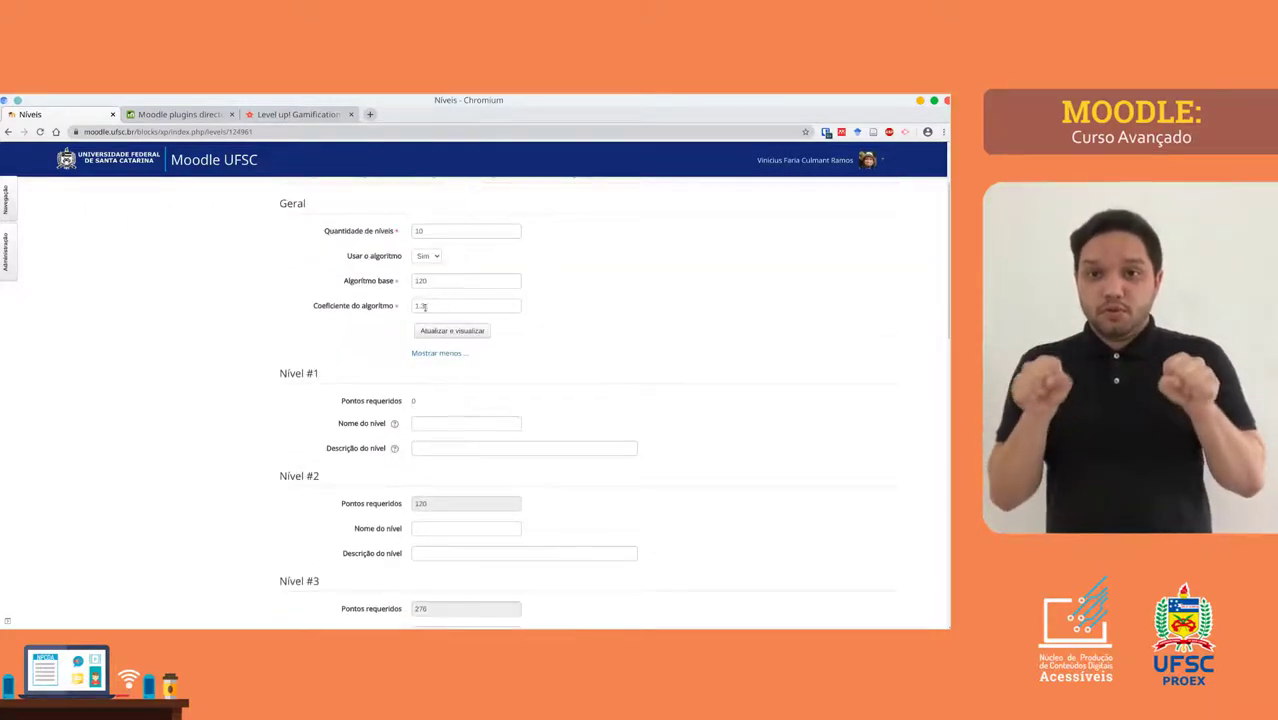
pyautogui.click(425, 281)
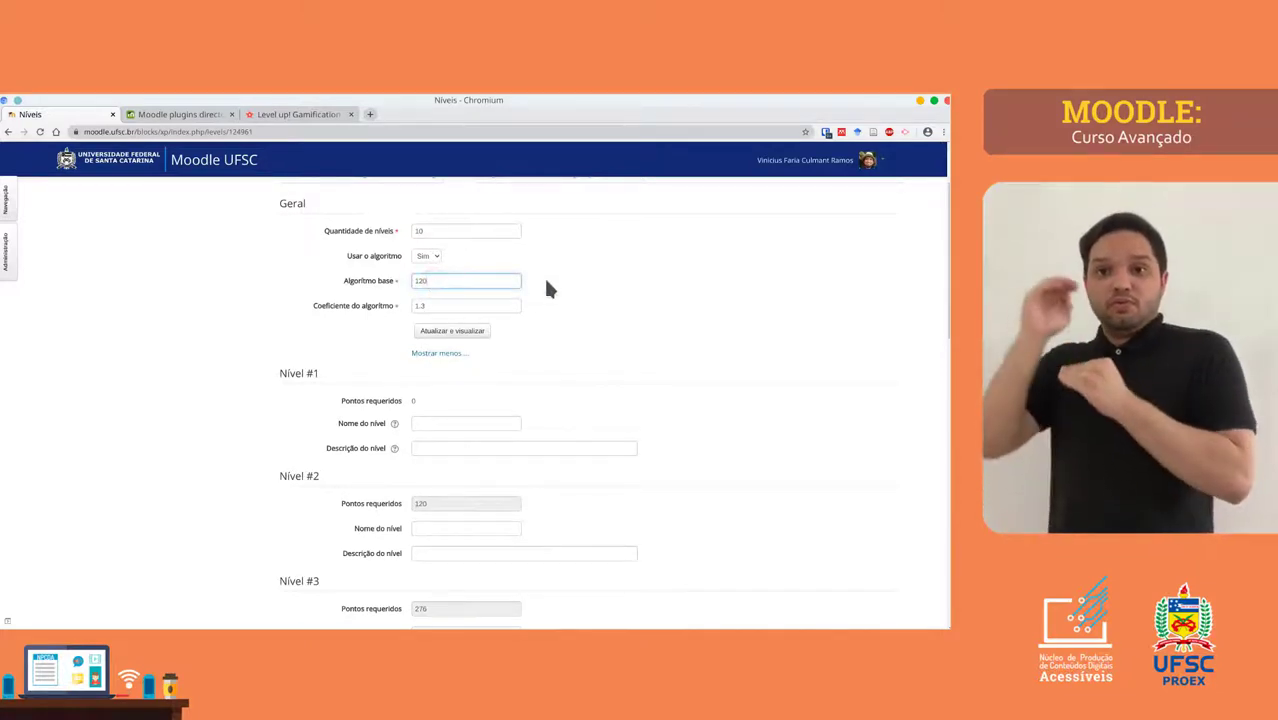
pyautogui.press('BackSpace')
pyautogui.press('BackSpace')
pyautogui.press('BackSpace')
pyautogui.write('150')
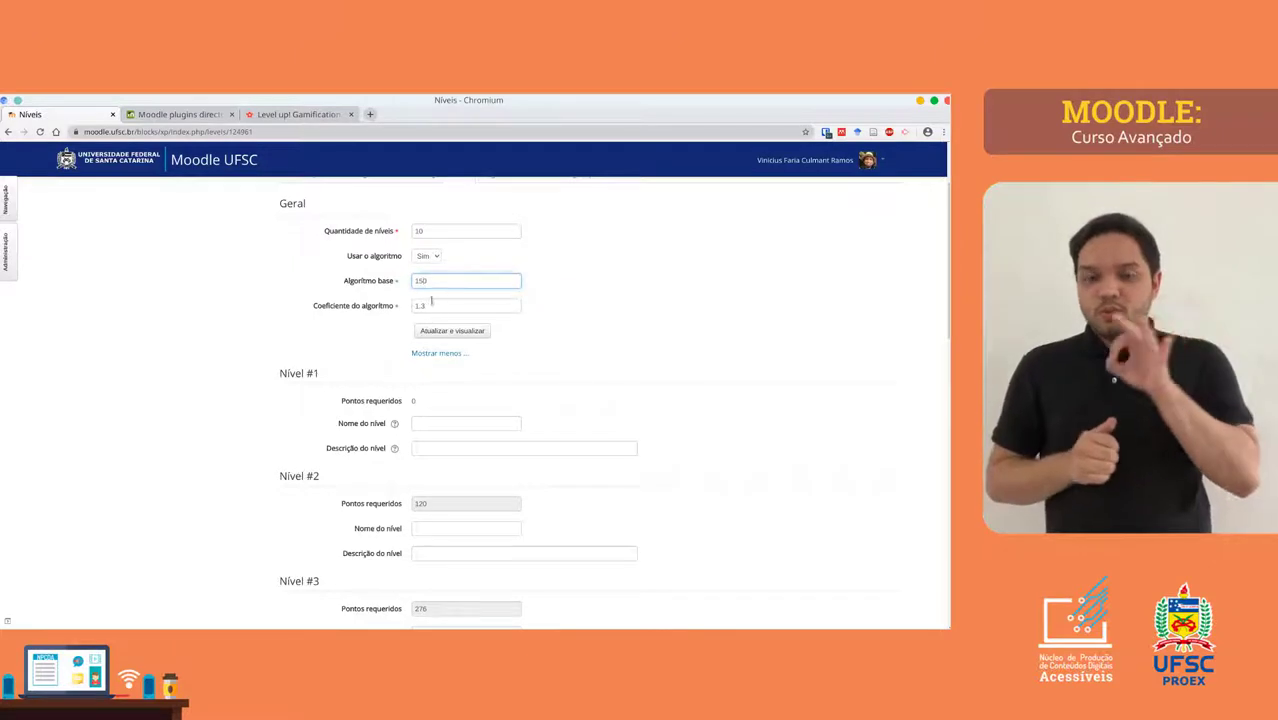
pyautogui.click(433, 305)
pyautogui.press('BackSpace')
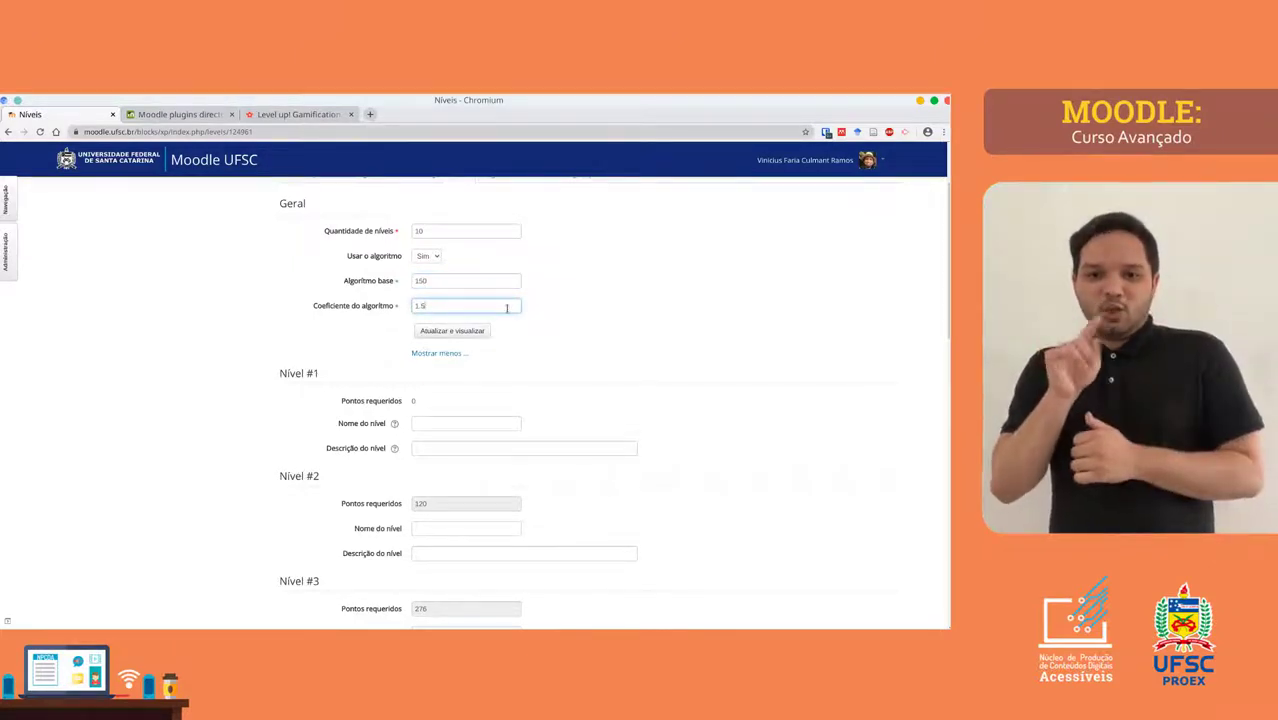
pyautogui.click(452, 332)
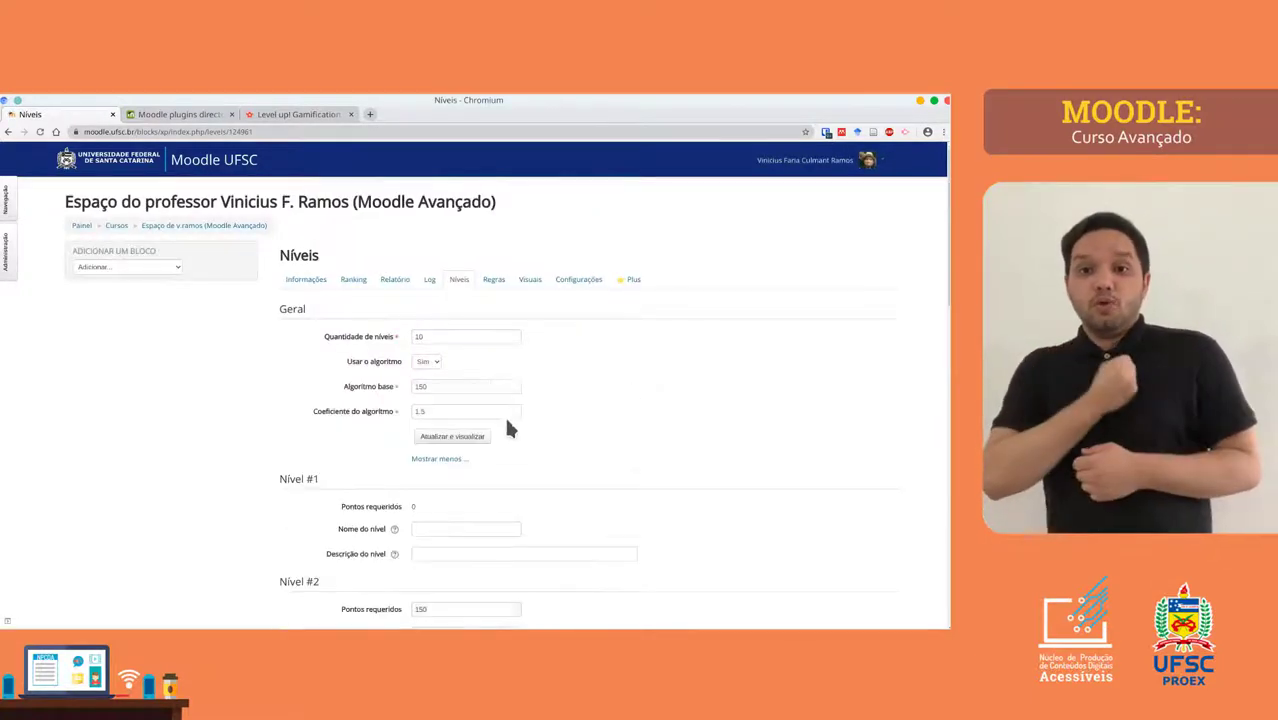
# Review the recalculated points per level and set Usar o algoritmo to Não for manual point entry.
pyautogui.scroll(-3, 502, 434)
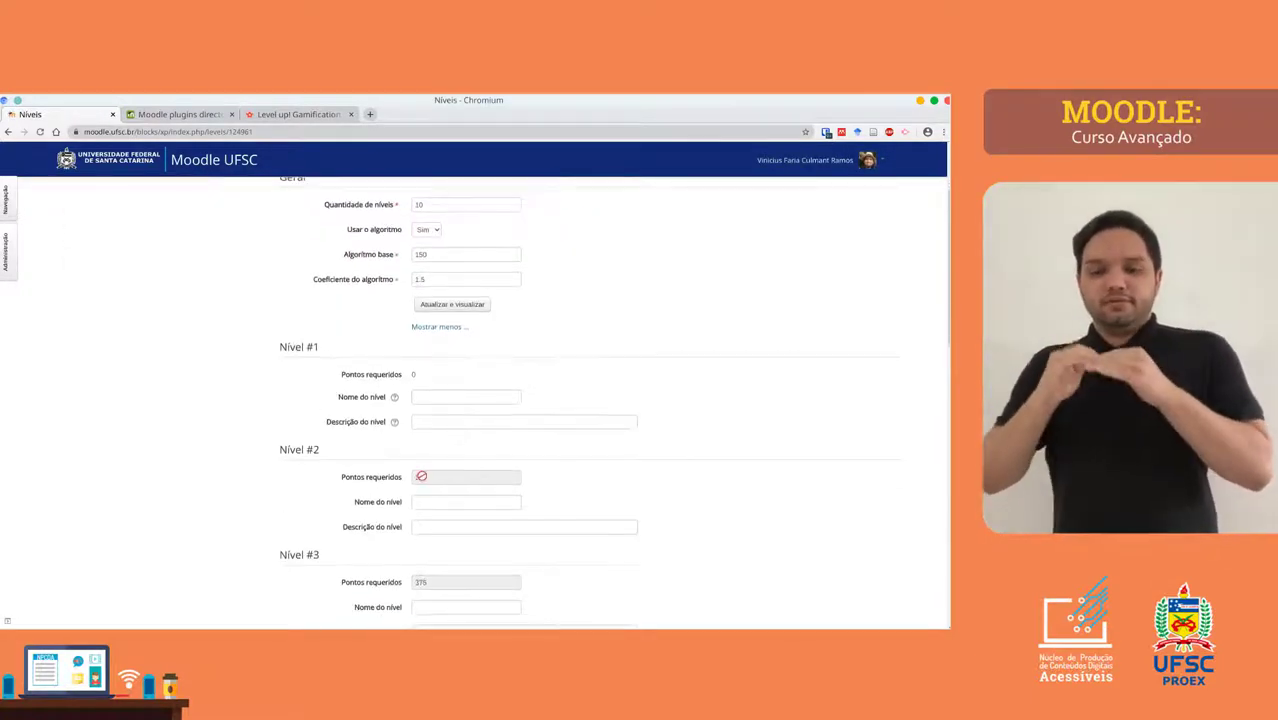
pyautogui.scroll(-5, 422, 580)
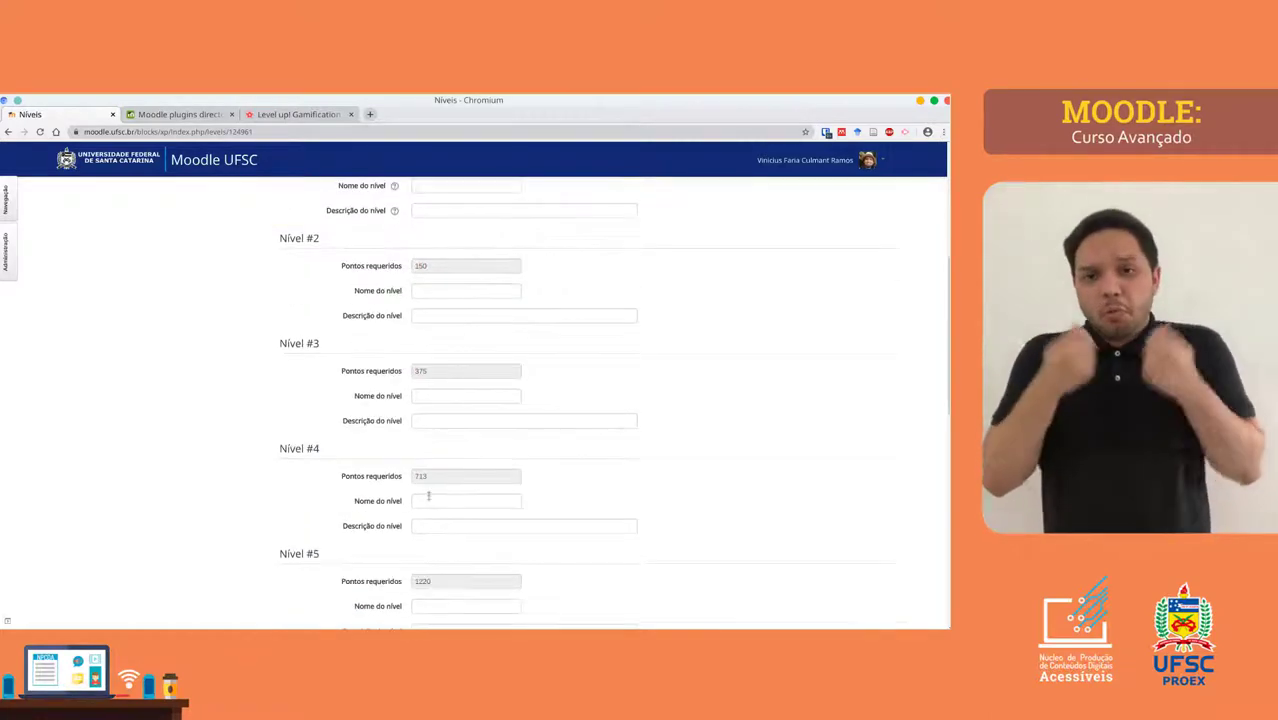
pyautogui.scroll(8, 411, 450)
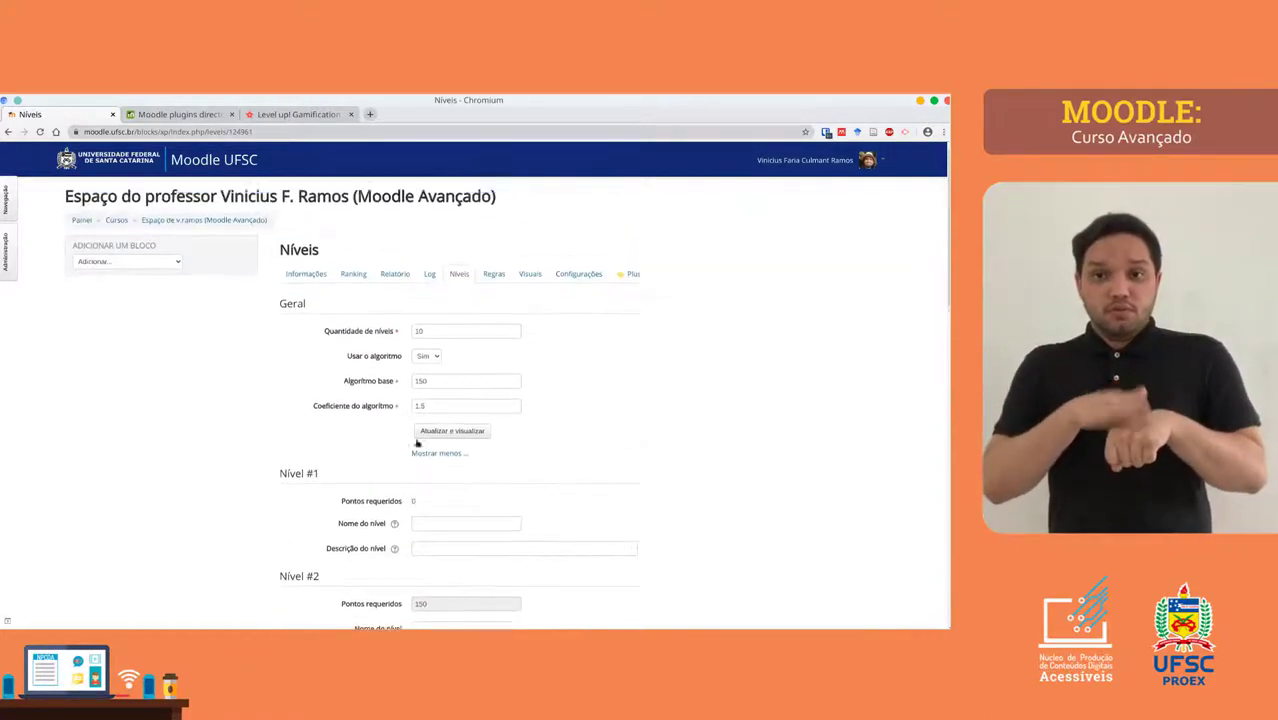
pyautogui.click(427, 361)
pyautogui.click(425, 374)
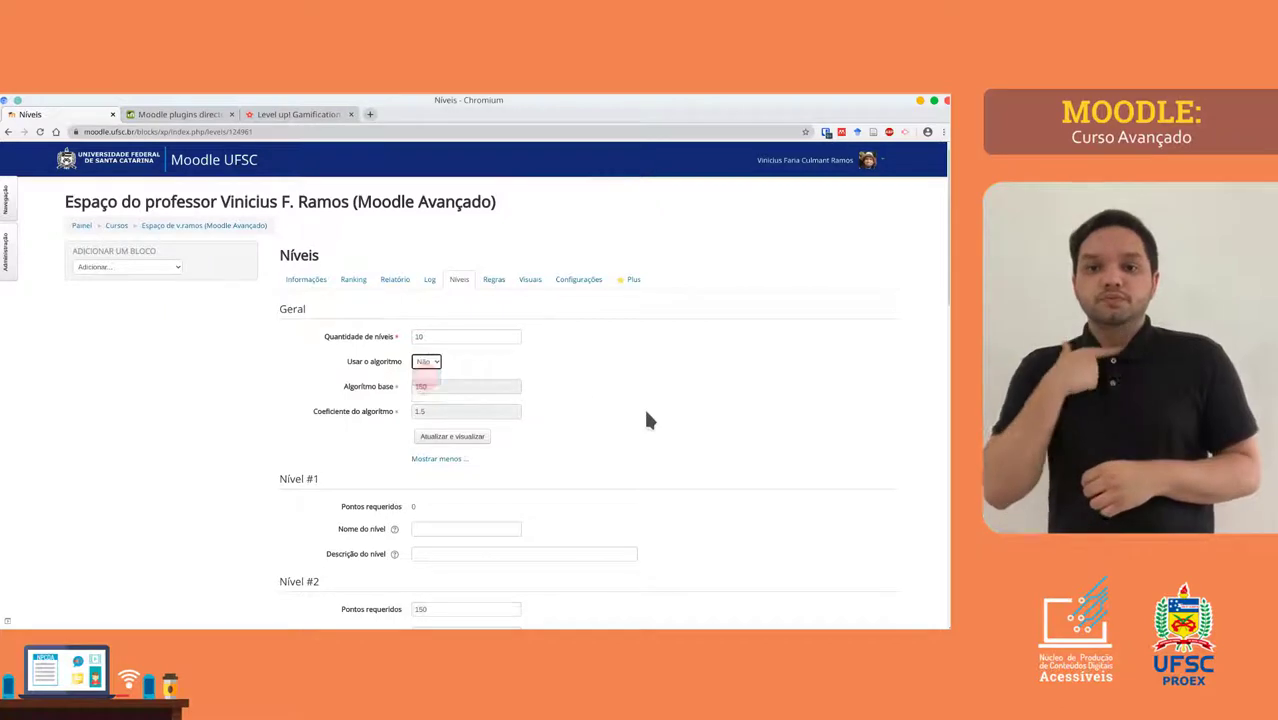
# Set the required points of Nível #4 to 500.
pyautogui.scroll(-5, 580, 428)
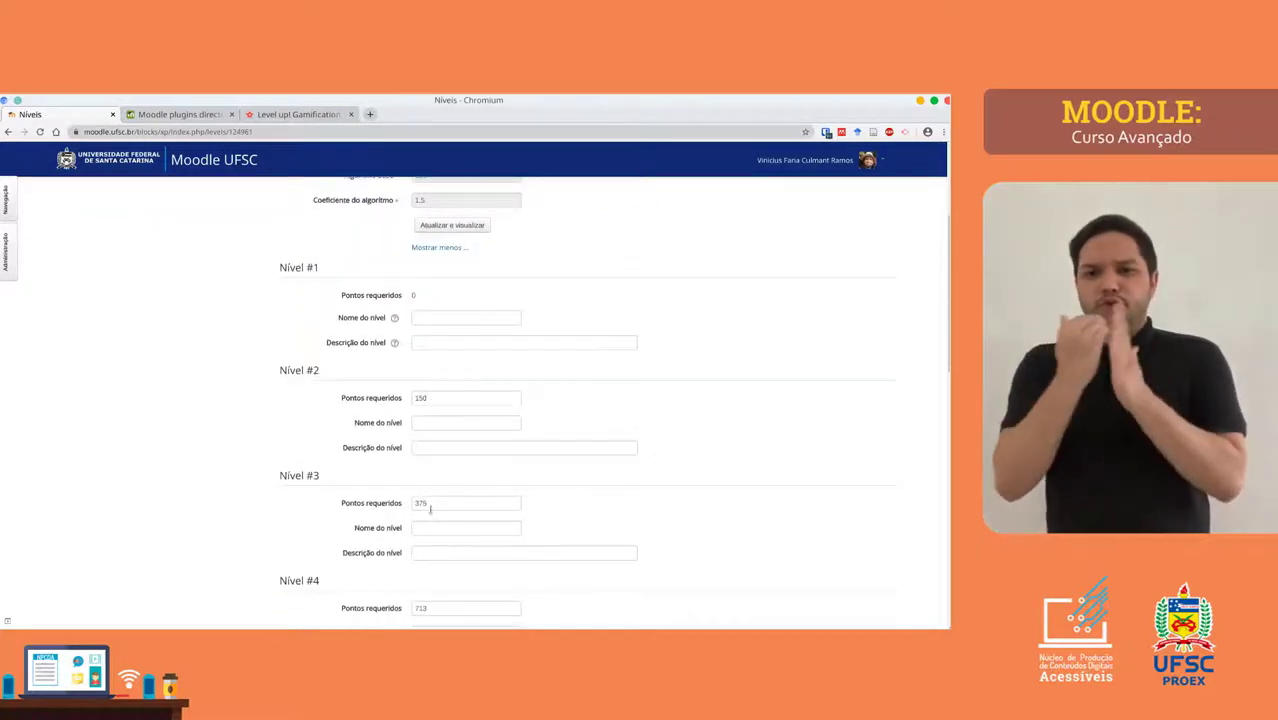
pyautogui.scroll(-4, 455, 510)
pyautogui.moveTo(430, 423); pyautogui.dragTo(375, 425)
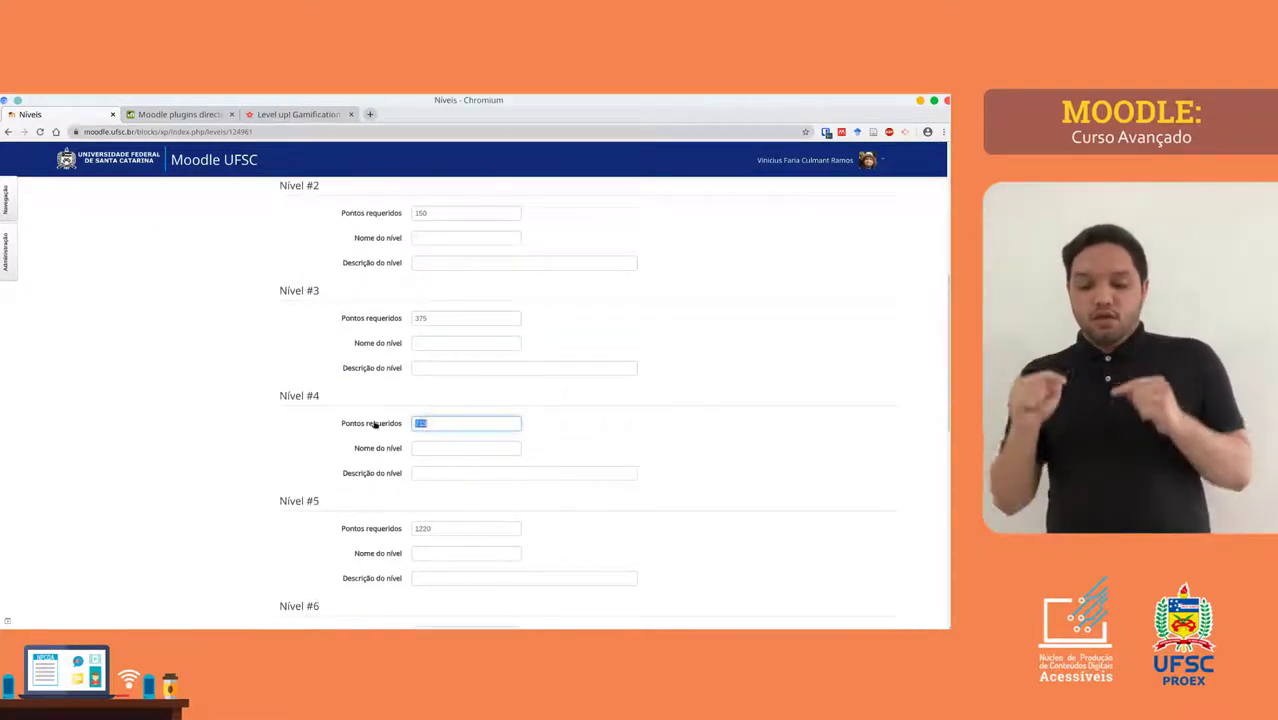
pyautogui.write('500')
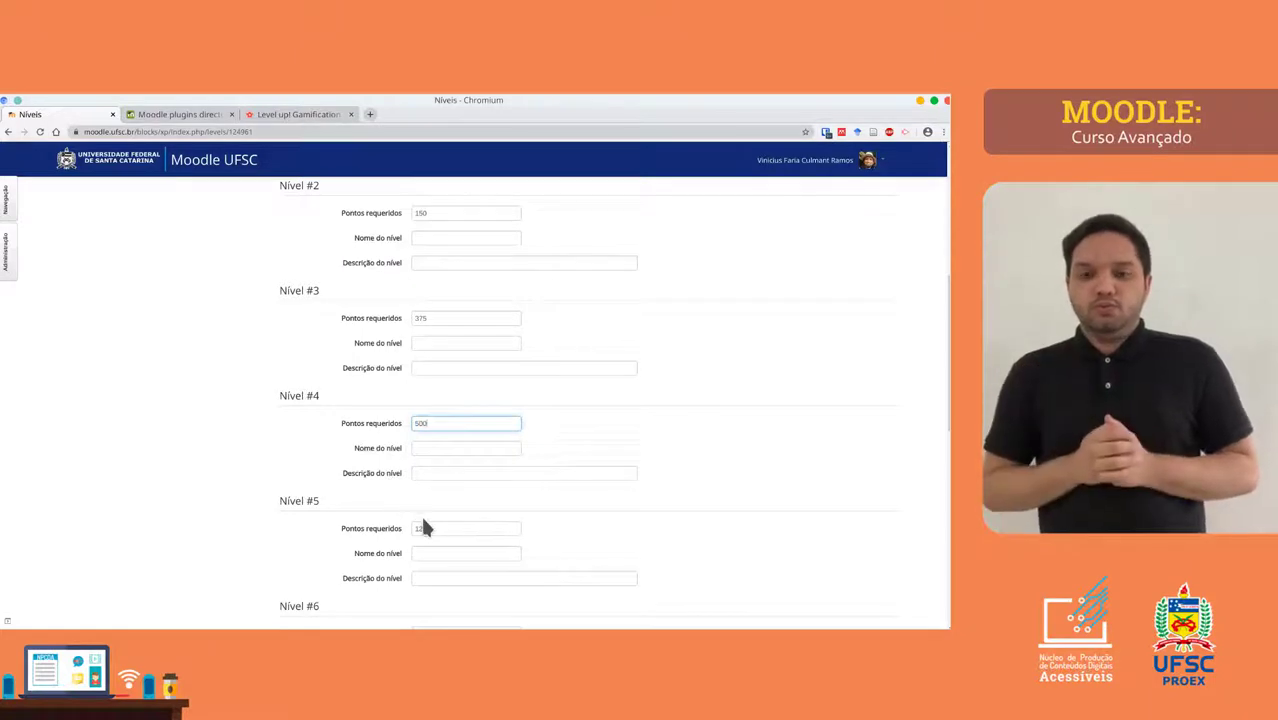
# Set the required points of Nível #5 to 1000.
pyautogui.click(420, 528)
pyautogui.write('000')
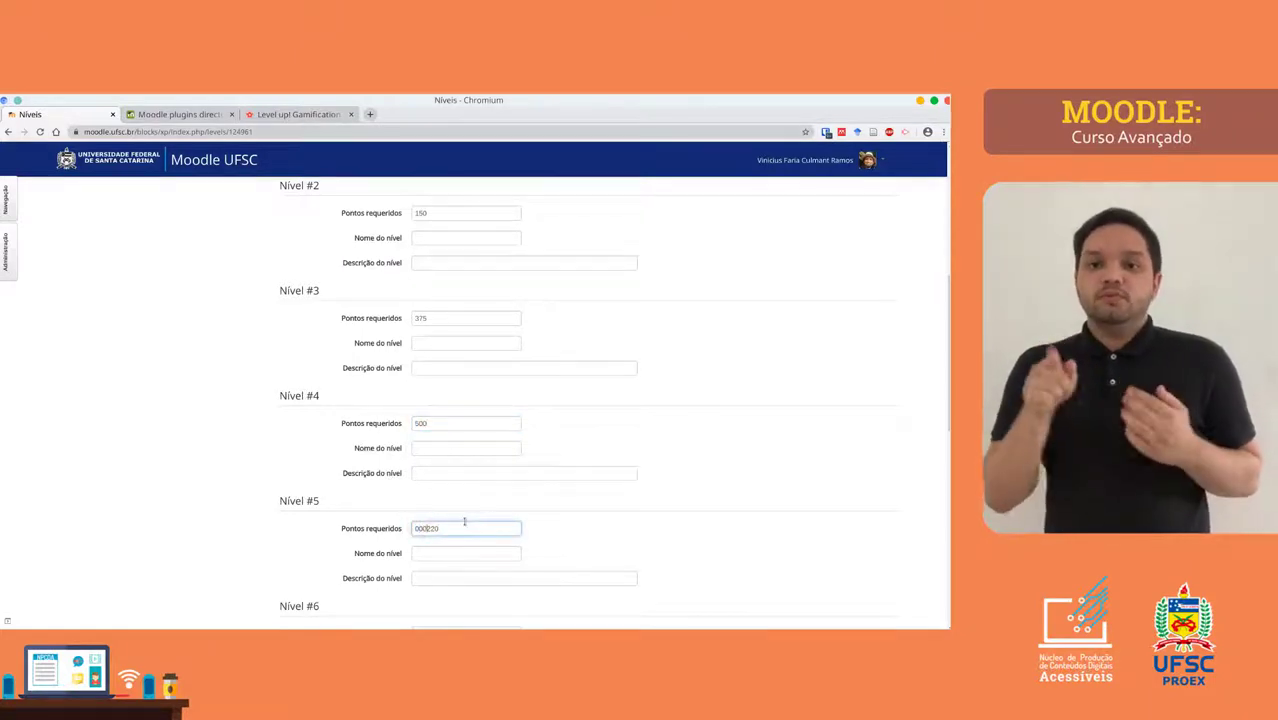
pyautogui.press('BackSpace')
pyautogui.press('BackSpace')
pyautogui.press('BackSpace')
pyautogui.press('Delete')
pyautogui.press('Delete')
pyautogui.press('Delete')
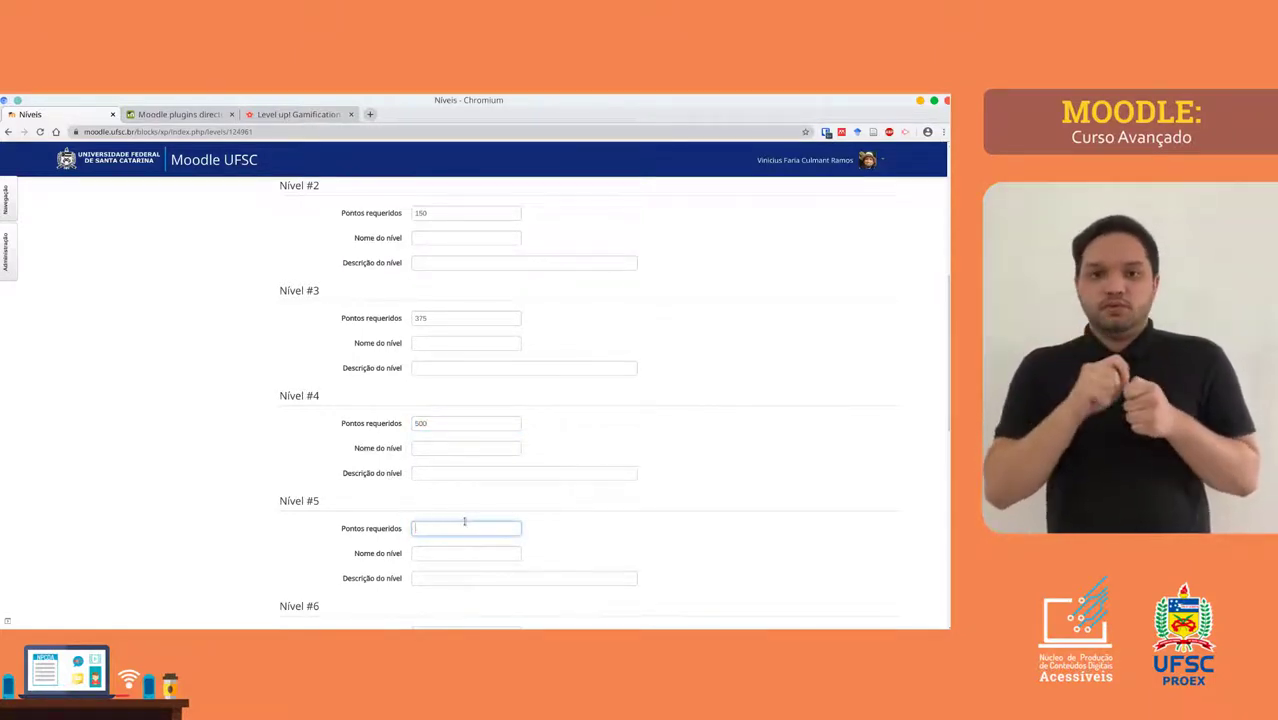
pyautogui.write('1000')
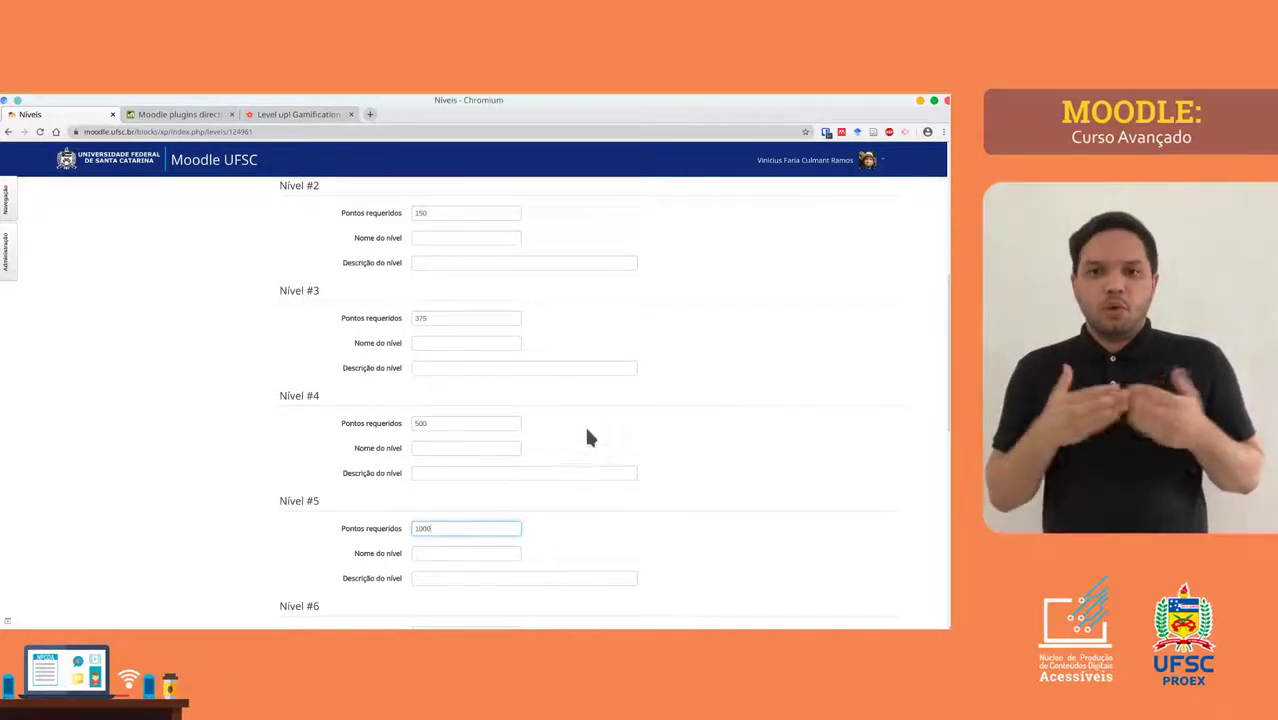
# Name Nível #1 "Iniciante".
pyautogui.scroll(-3, 584, 430)
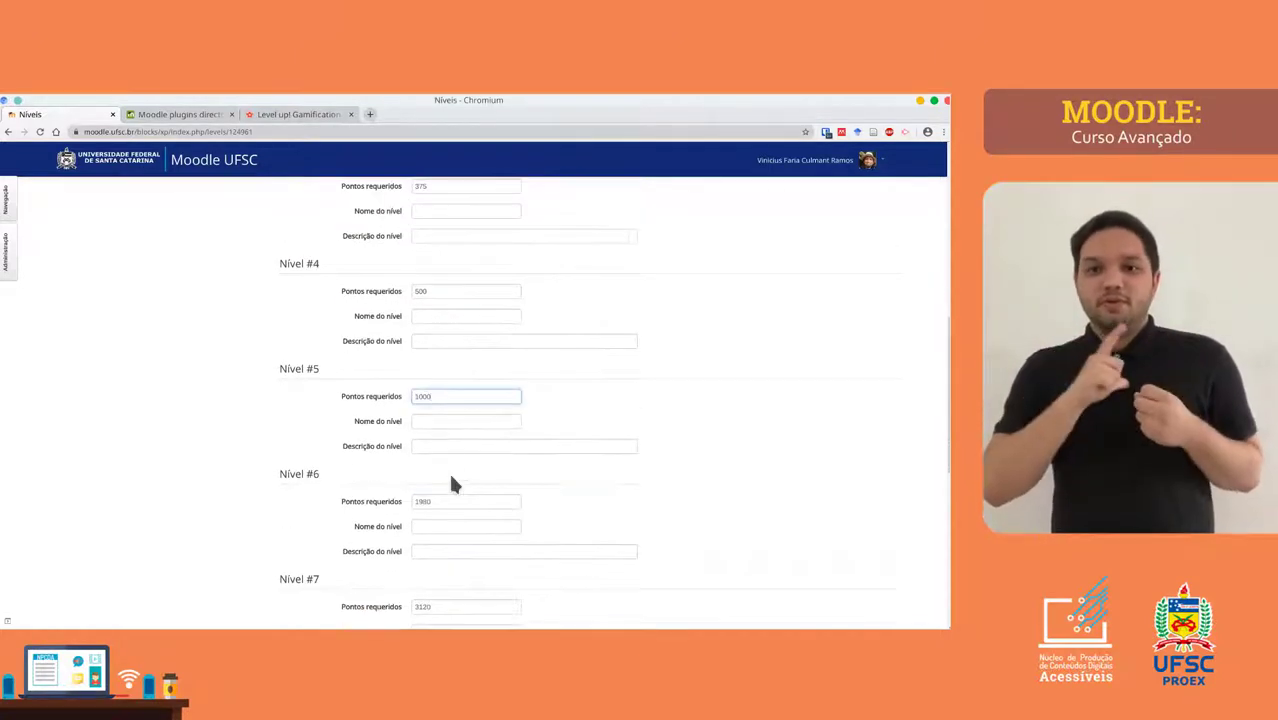
pyautogui.scroll(8, 451, 485)
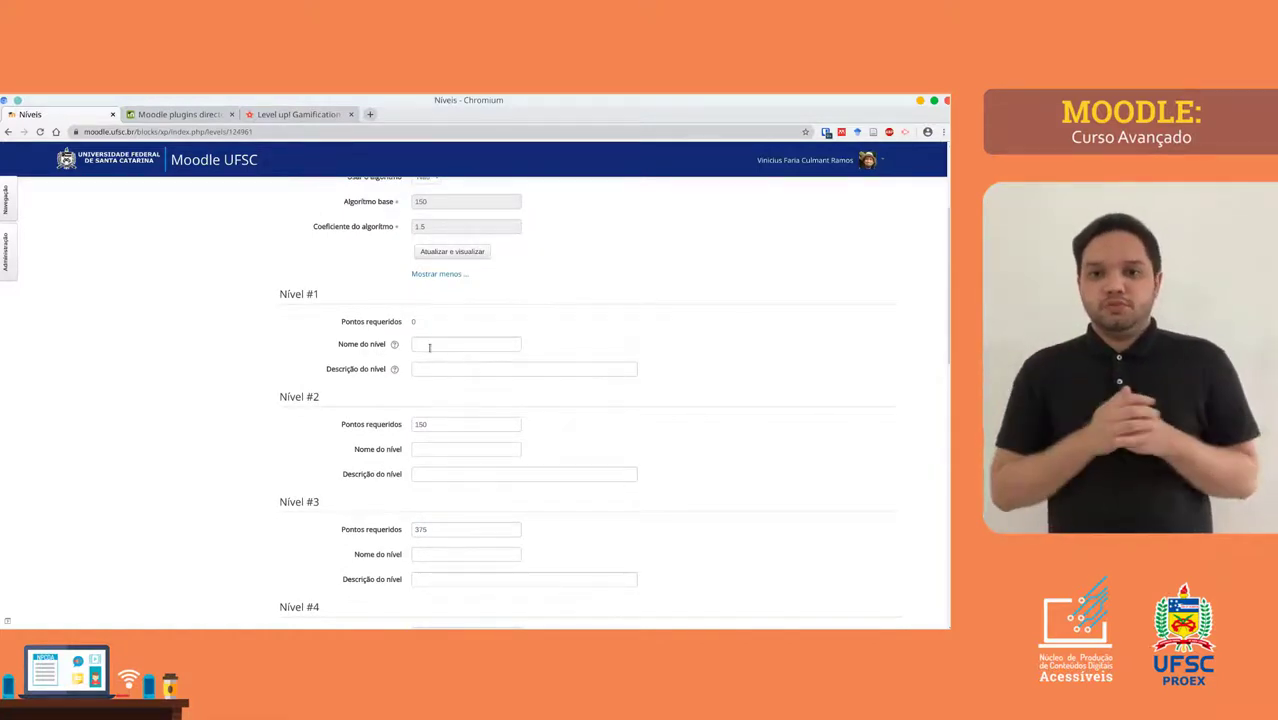
pyautogui.click(429, 347)
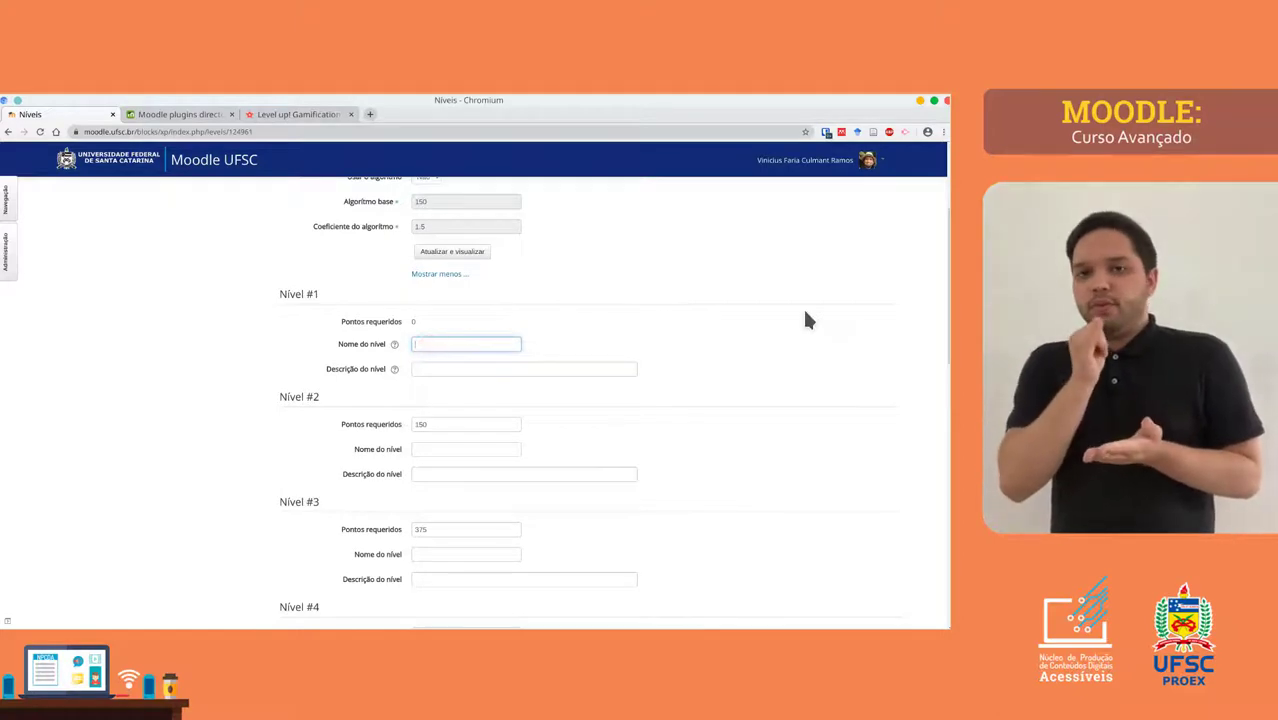
pyautogui.write('In')
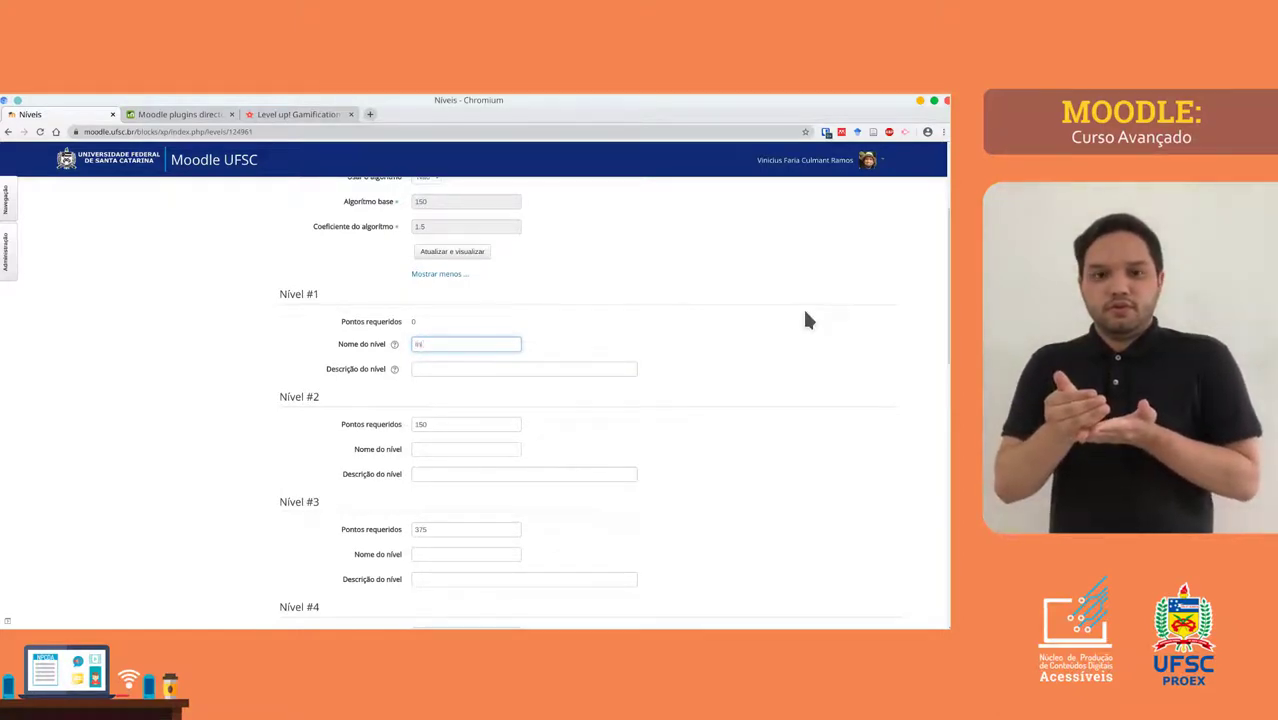
pyautogui.write('iciante')
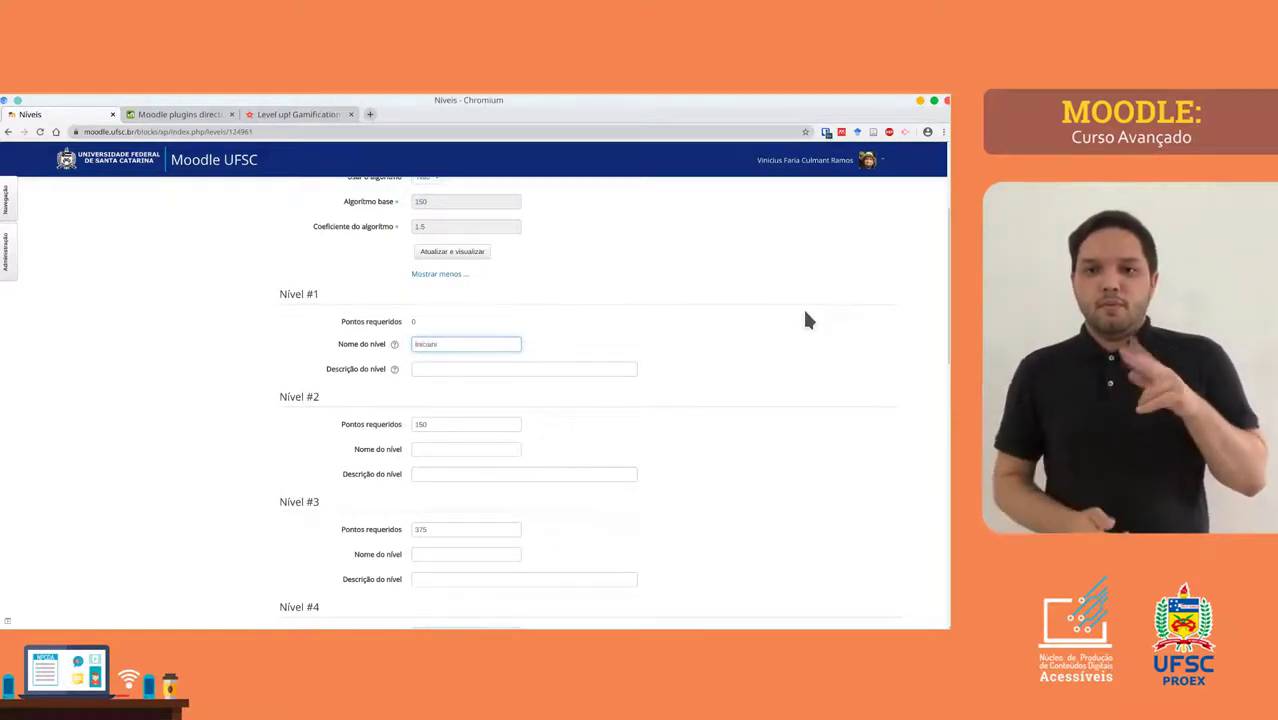
# Complete the Nível #1 name as "Iniciante em Programação" and name Nível #2 "Intermediário".
pyautogui.write(' em Pro')
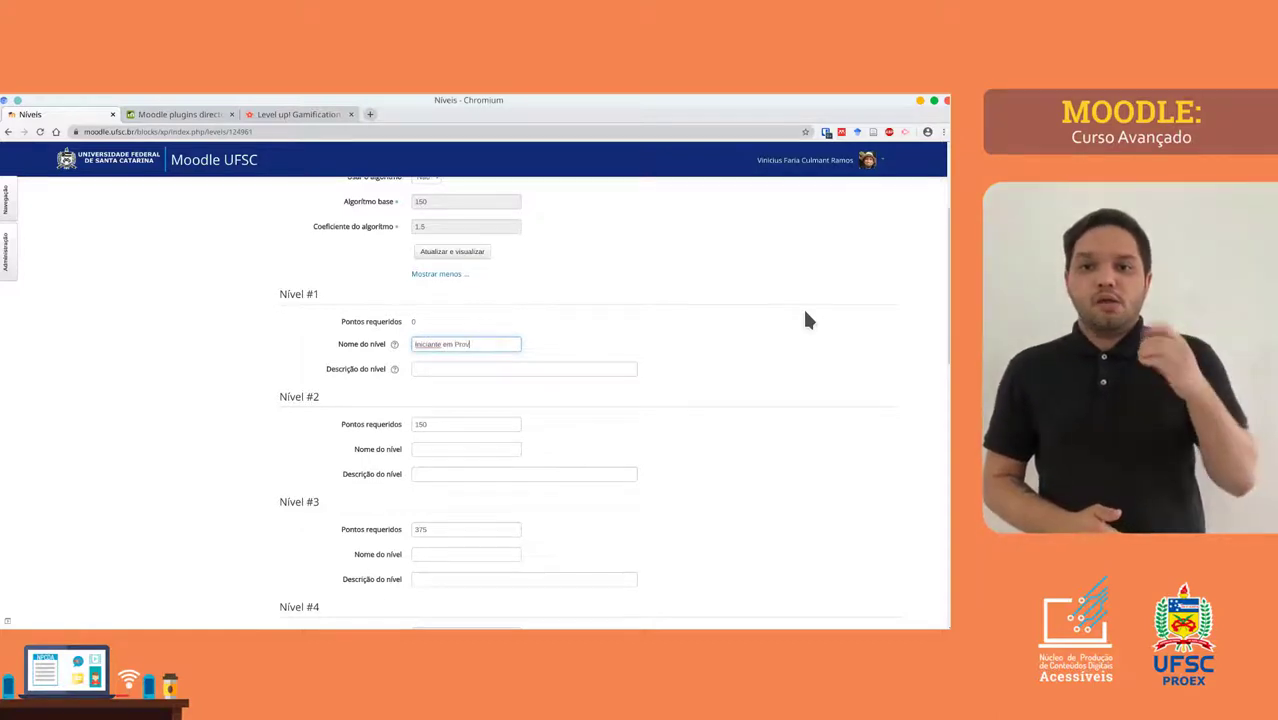
pyautogui.write('gramação')
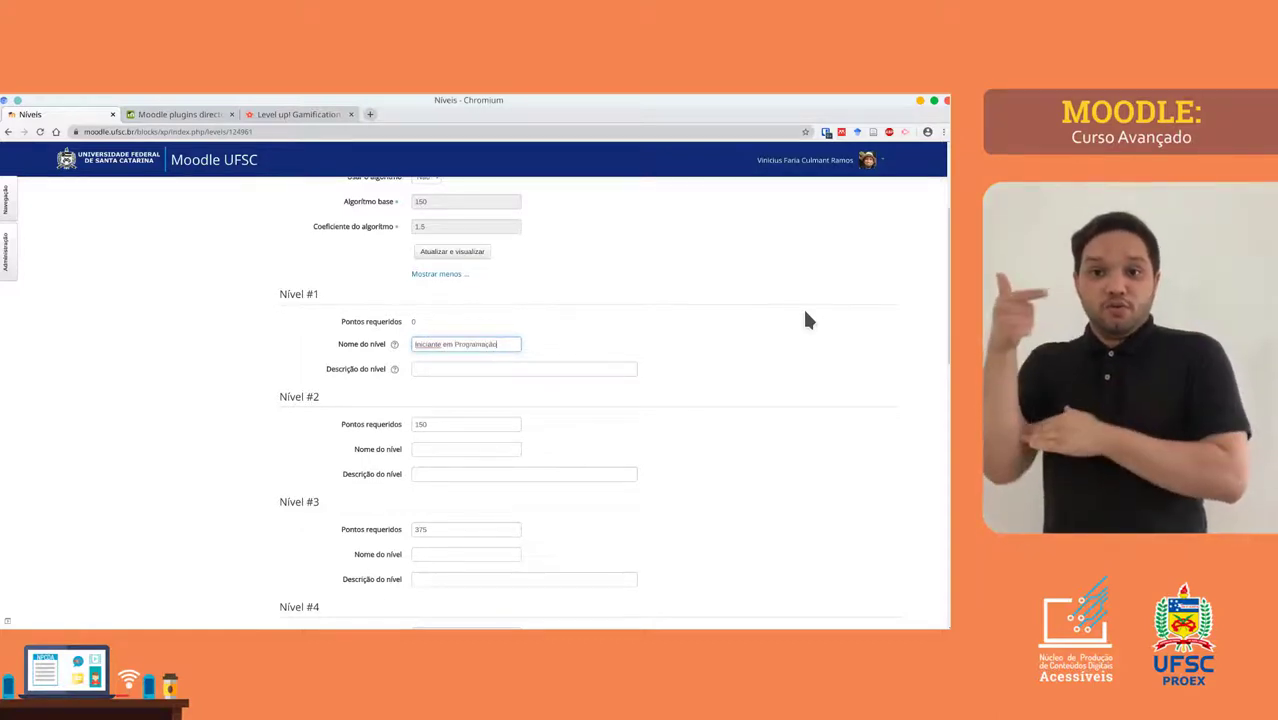
pyautogui.click(415, 450)
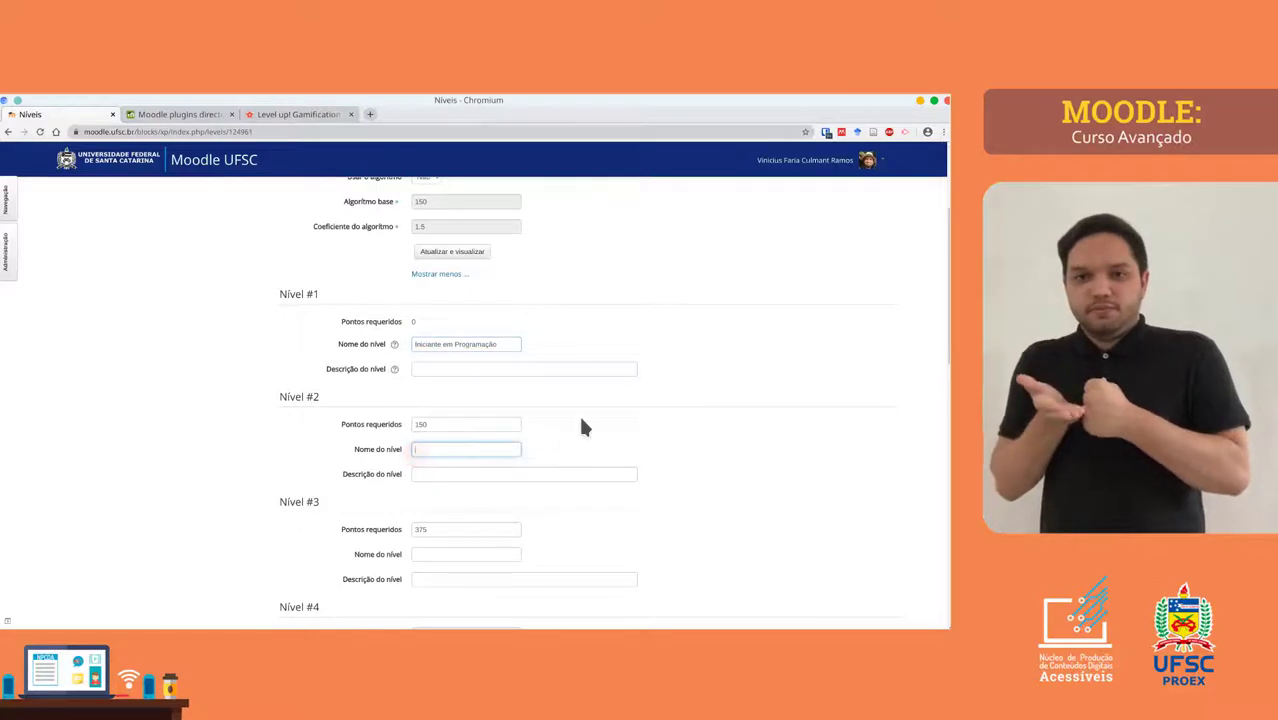
pyautogui.write('Inte')
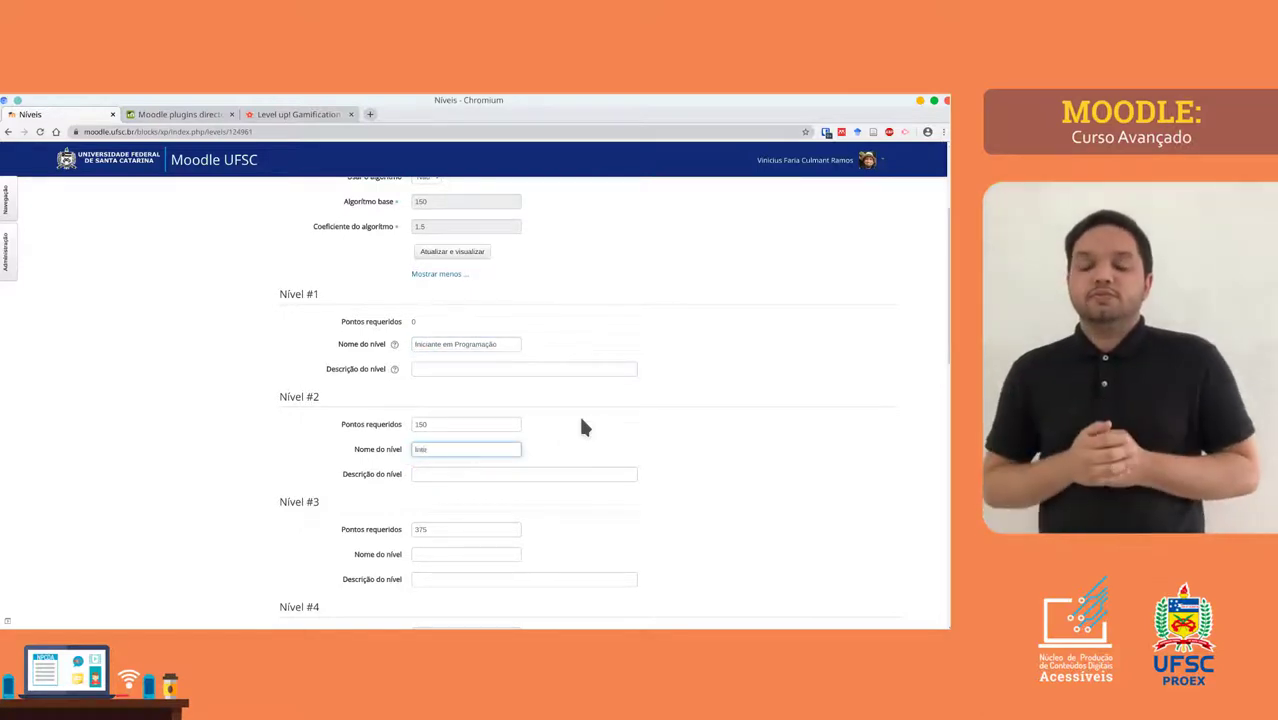
pyautogui.write('rmediário')
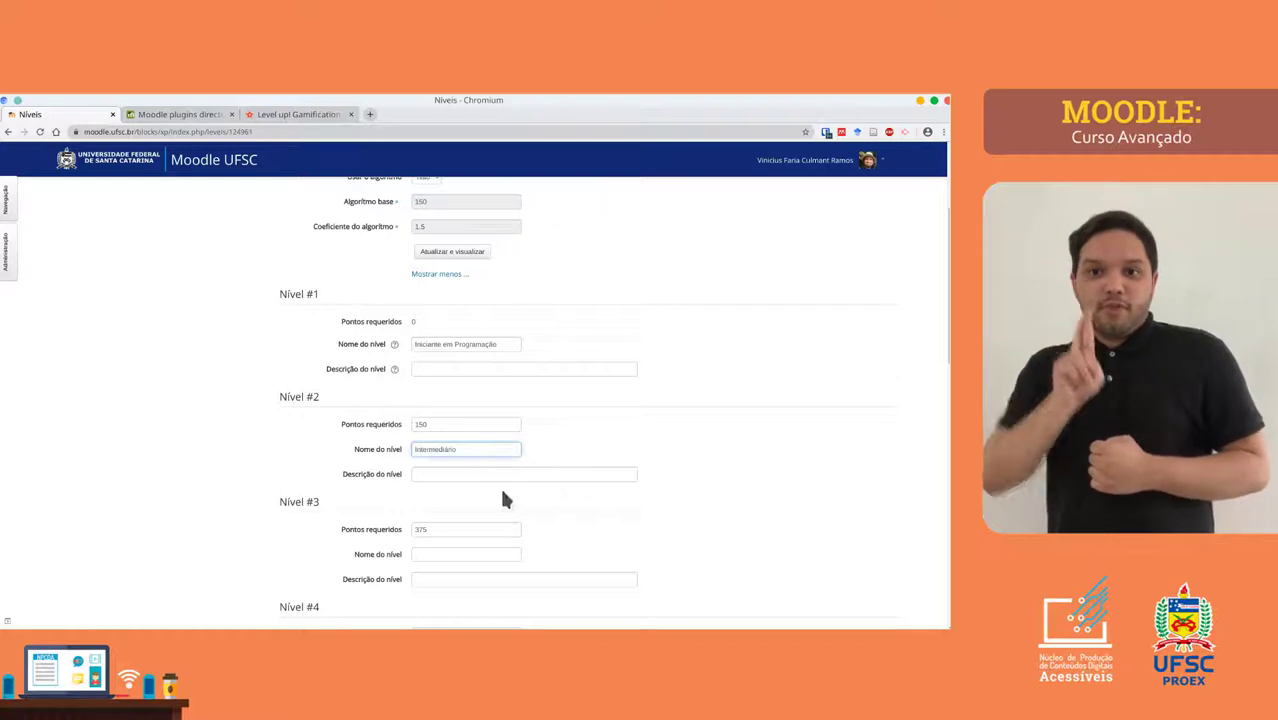
# Name Nível #3 "Master" and Nível #4 "Master of Master".
pyautogui.scroll(-3, 495, 485)
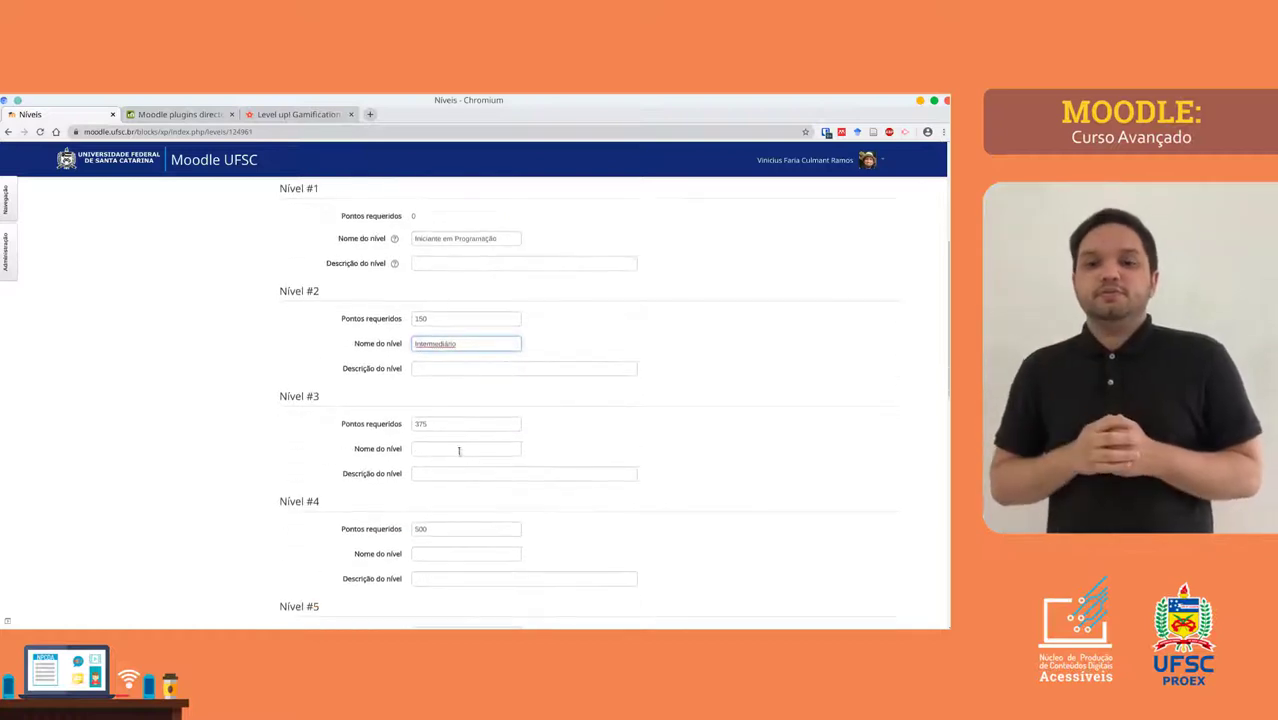
pyautogui.click(459, 450)
pyautogui.write('Master')
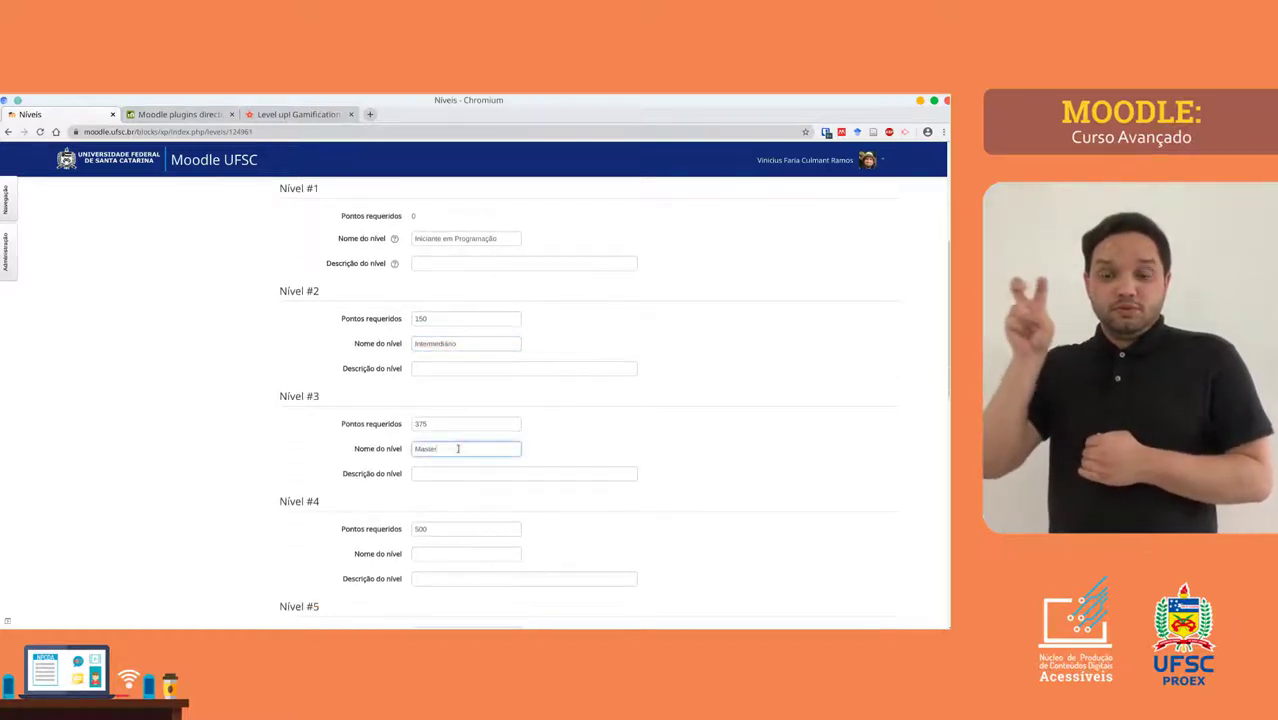
pyautogui.scroll(-2, 458, 449)
pyautogui.click(448, 475)
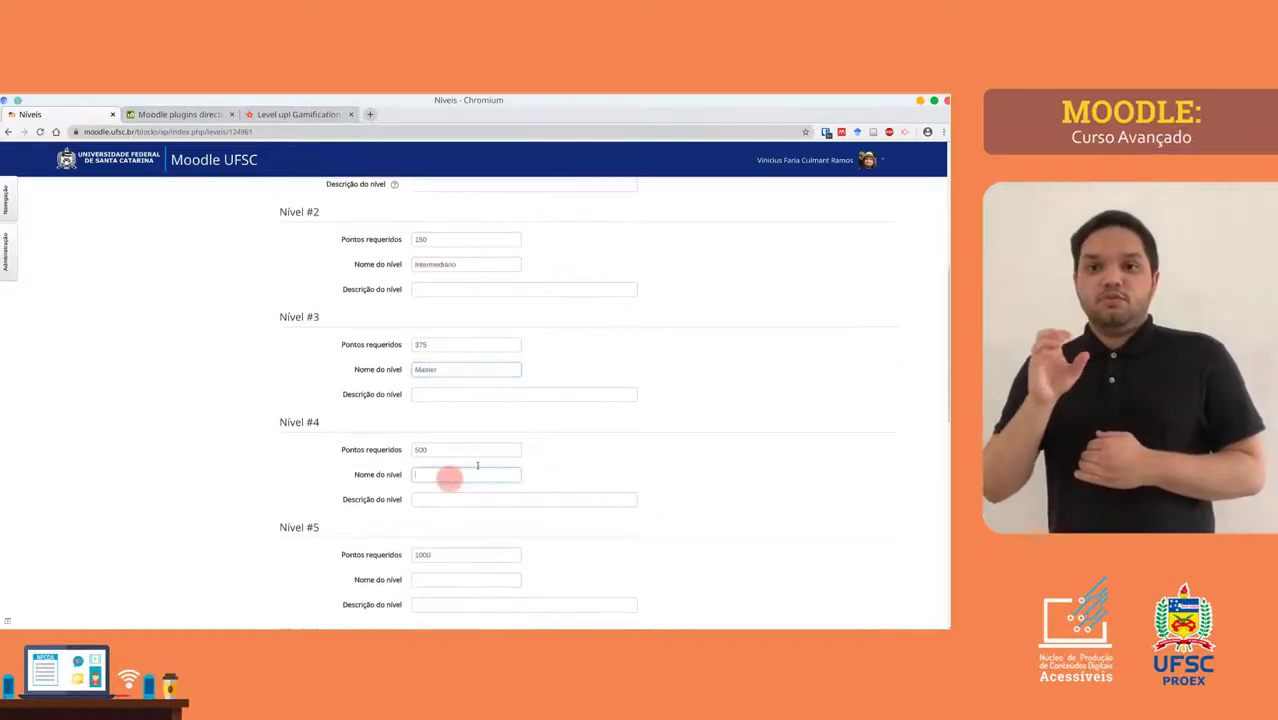
pyautogui.write('Master of')
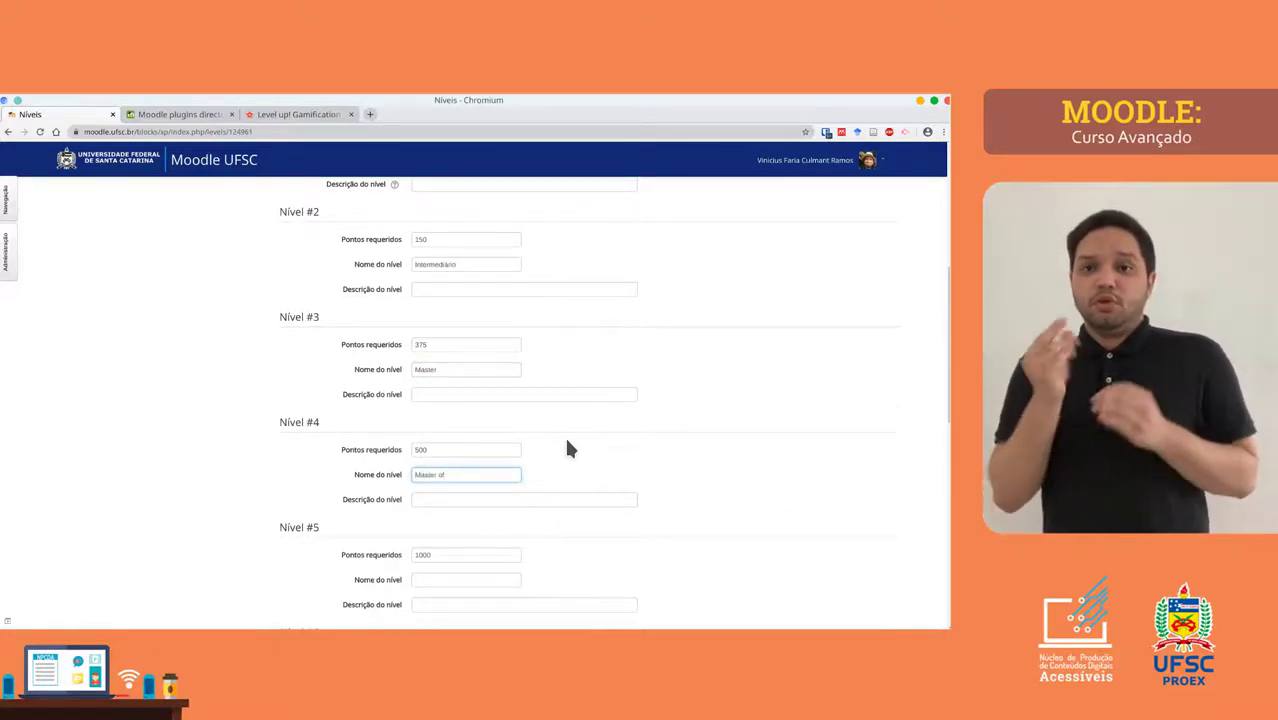
pyautogui.write(' Master')
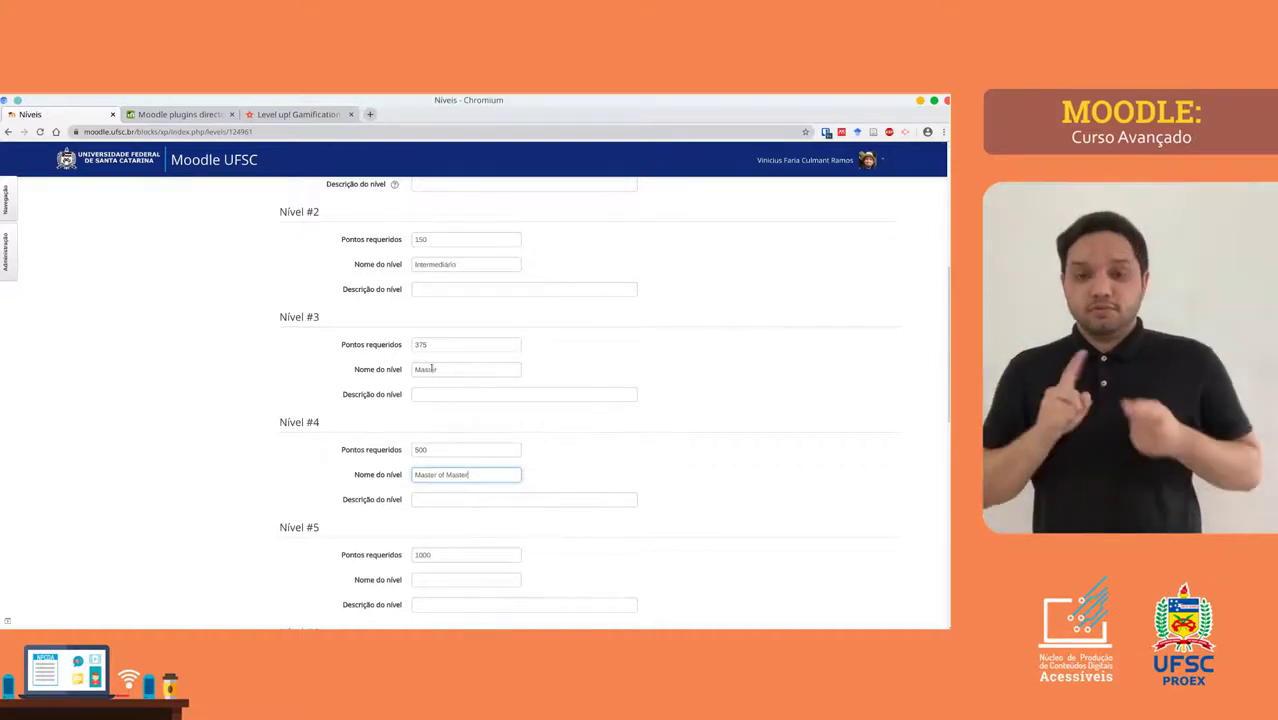
# Check the empty description field of Nível #1 and save the changes to the levels.
pyautogui.scroll(2, 455, 371)
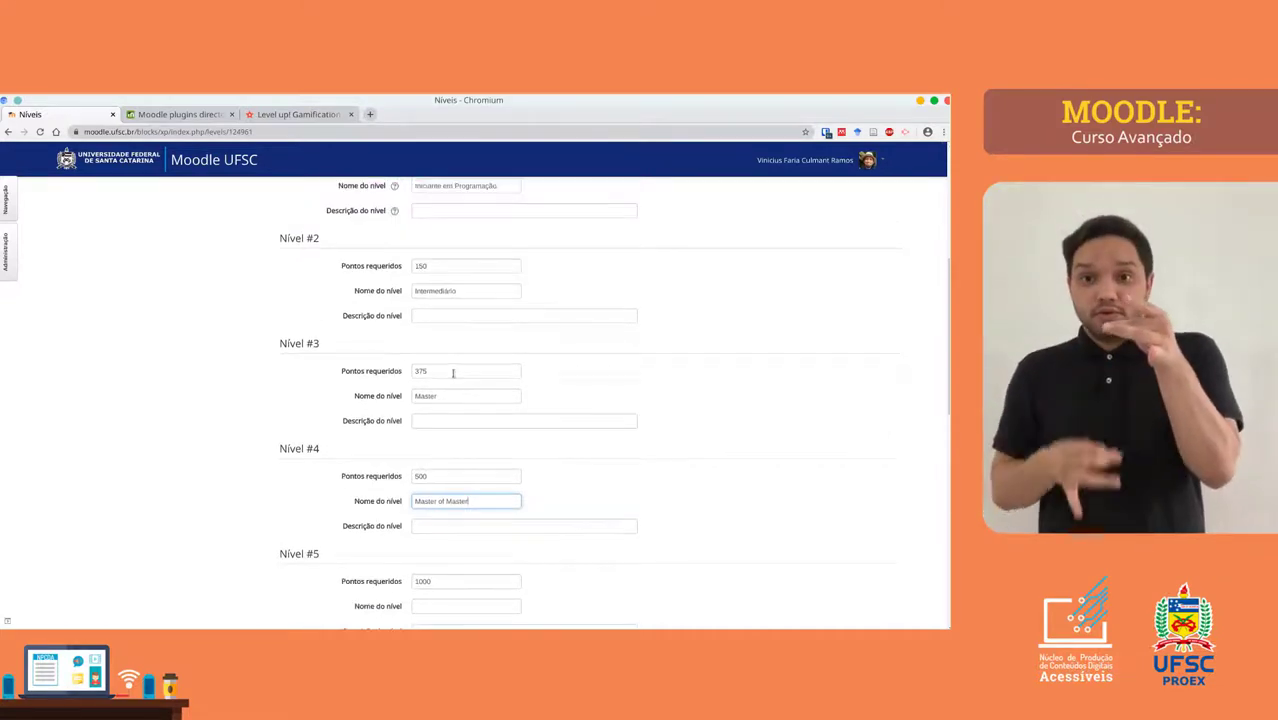
pyautogui.scroll(1, 453, 373)
pyautogui.click(430, 317)
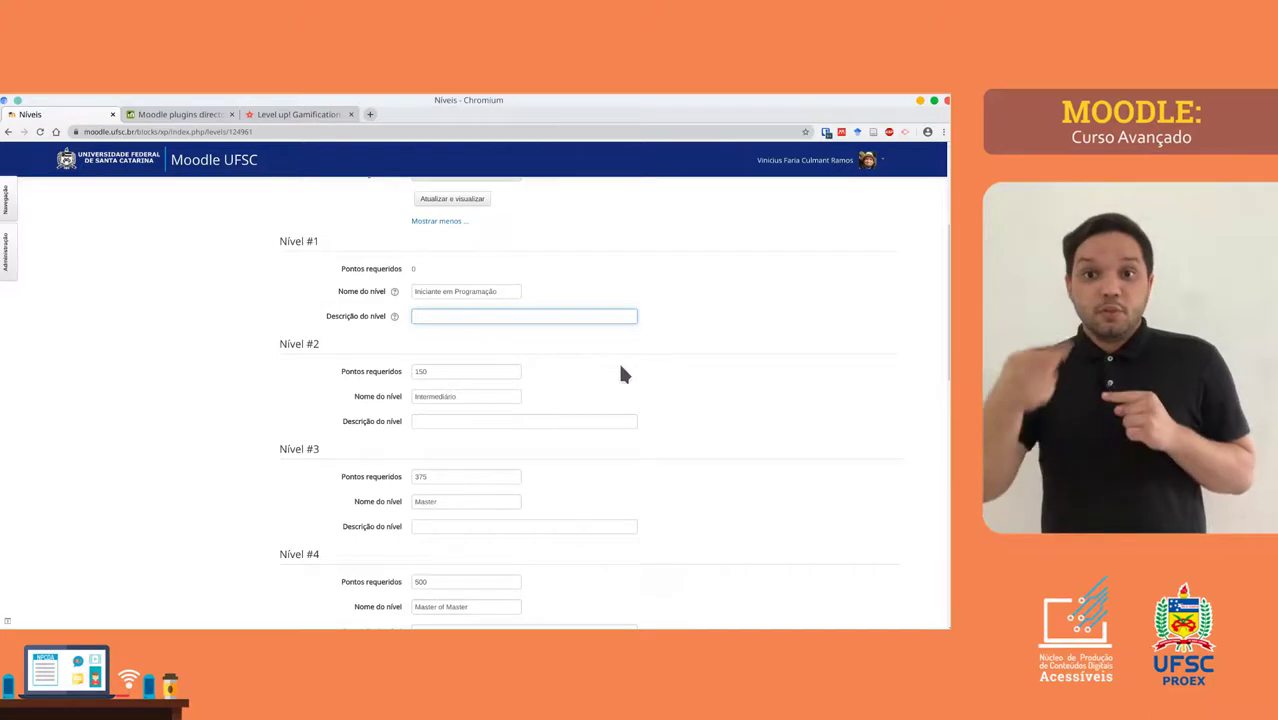
pyautogui.scroll(2, 620, 373)
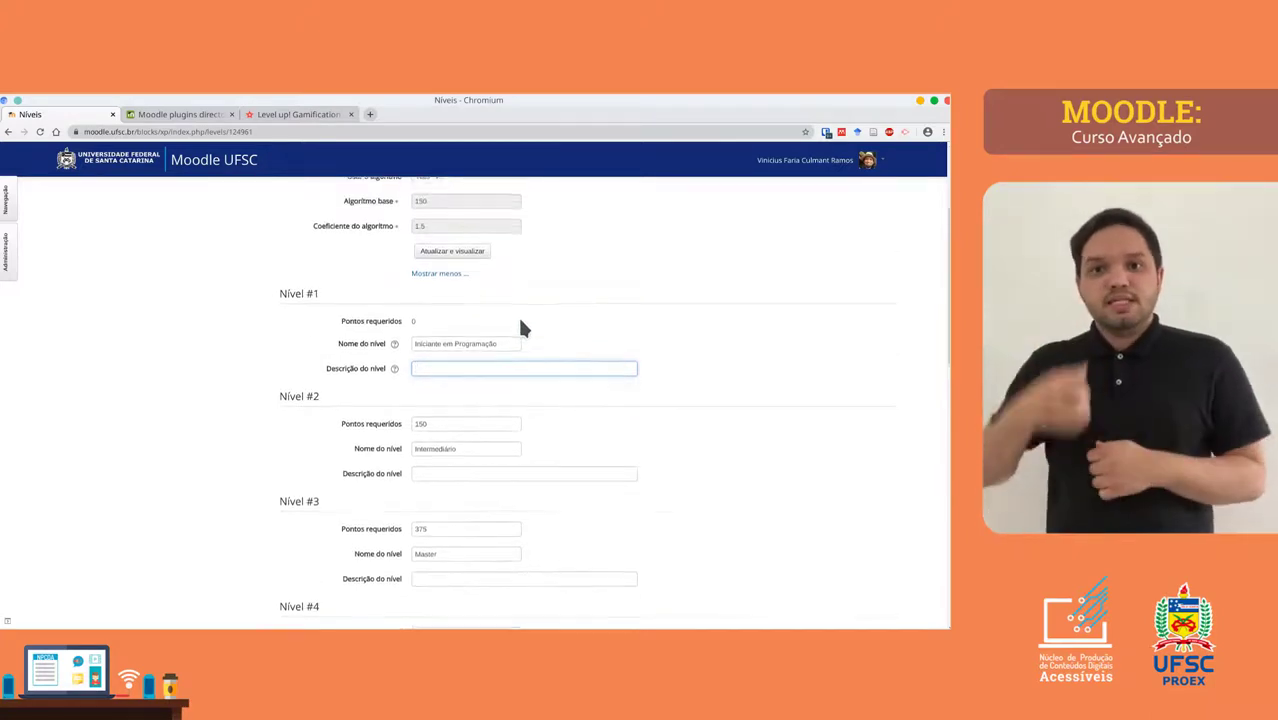
pyautogui.scroll(-12, 388, 357)
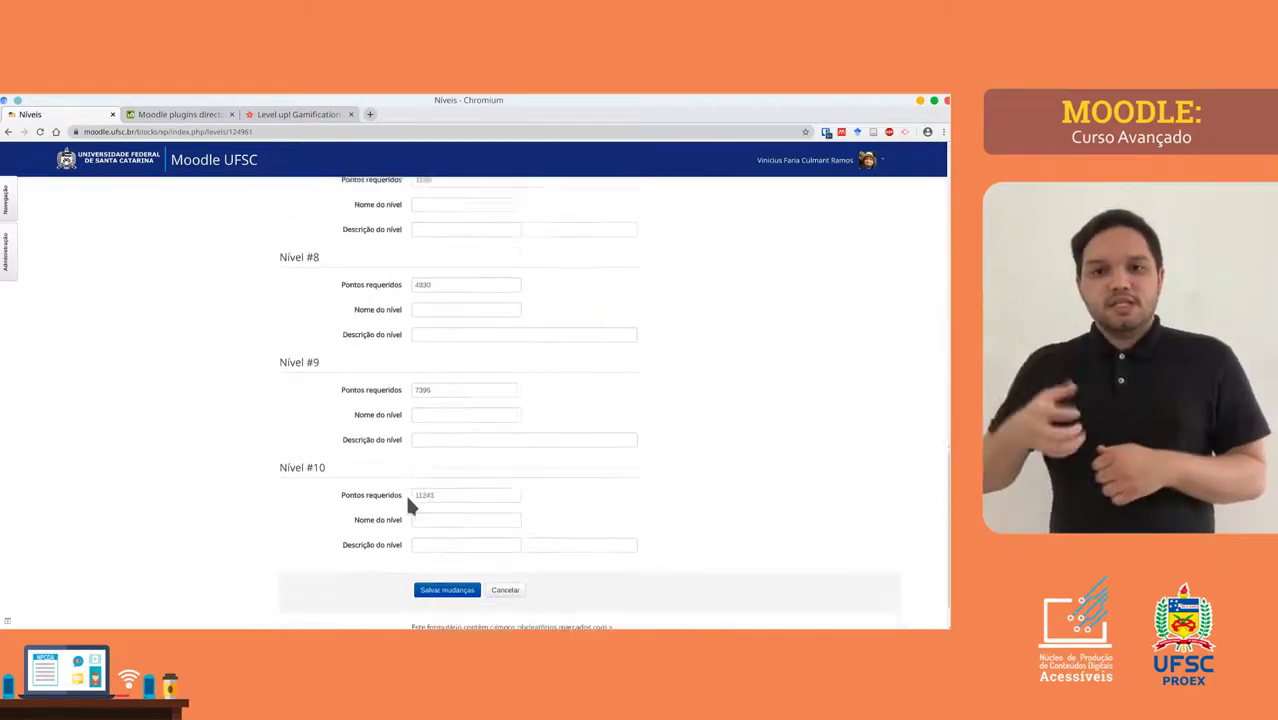
pyautogui.click(443, 538)
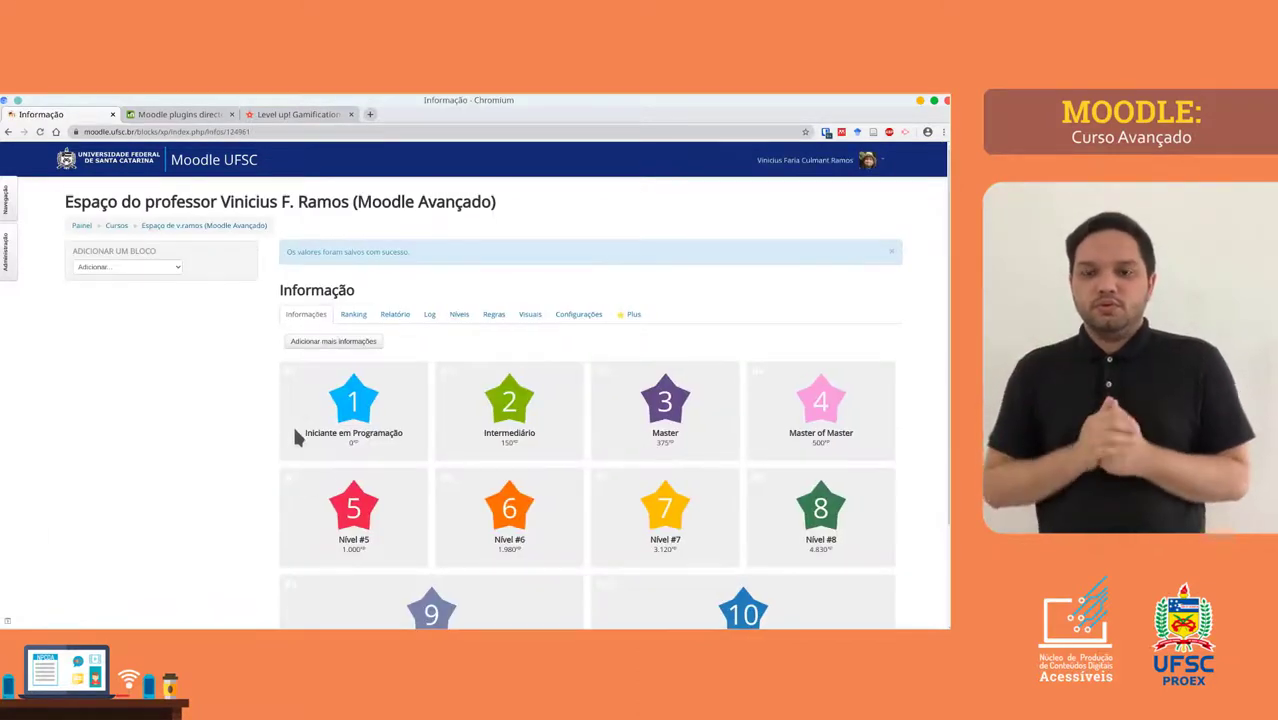
# Look over the saved level overview, then examine the Visuais page's badge upload area, file naming rule and level preview.
pyautogui.scroll(-1, 392, 398)
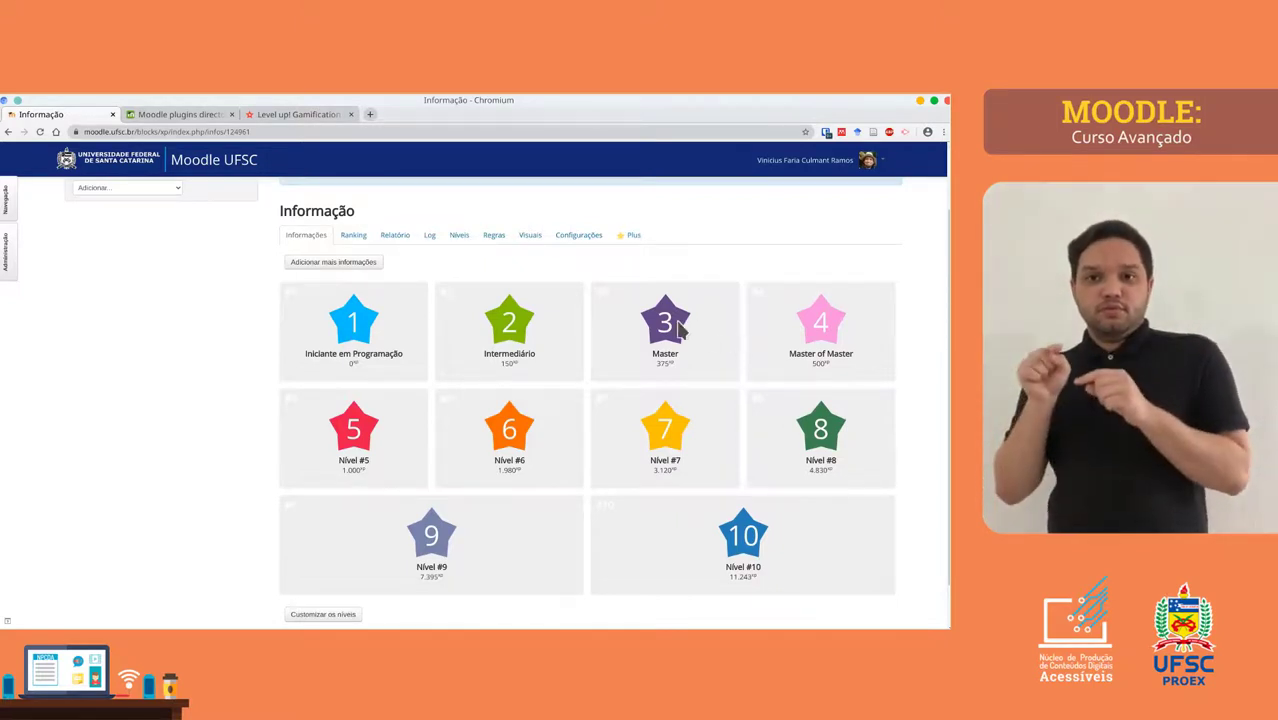
pyautogui.click(529, 236)
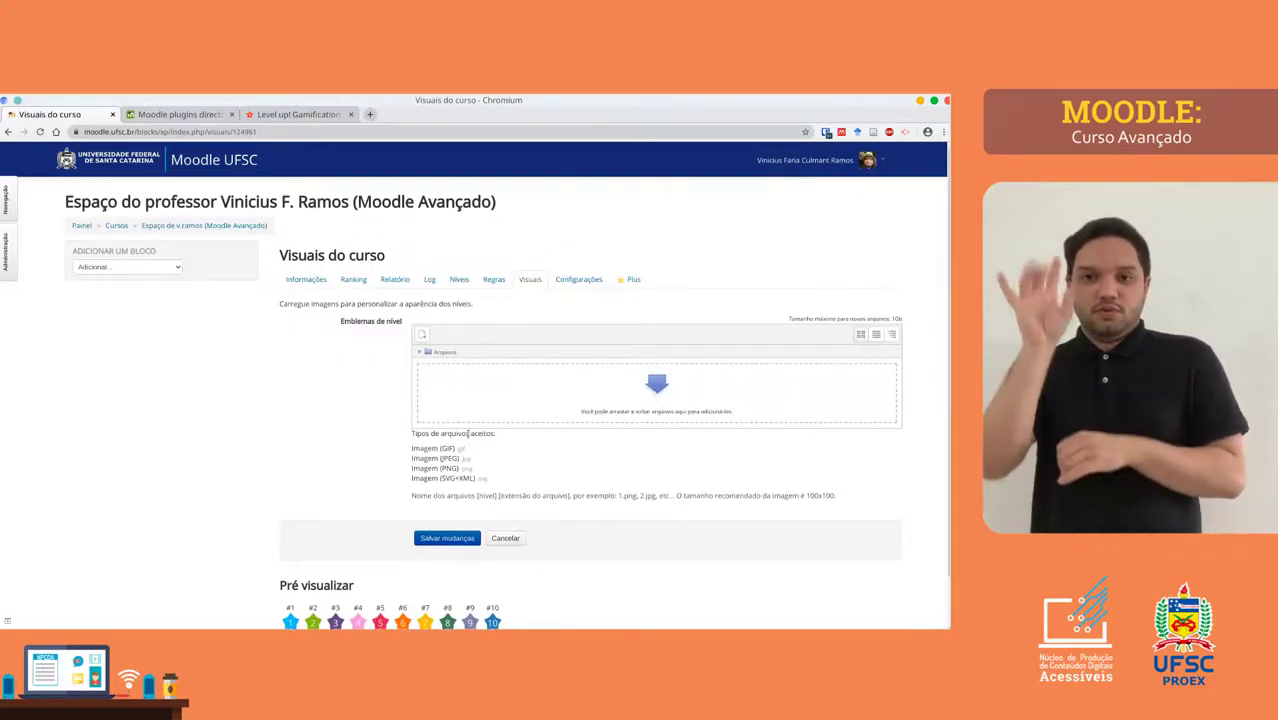
pyautogui.scroll(-1, 410, 470)
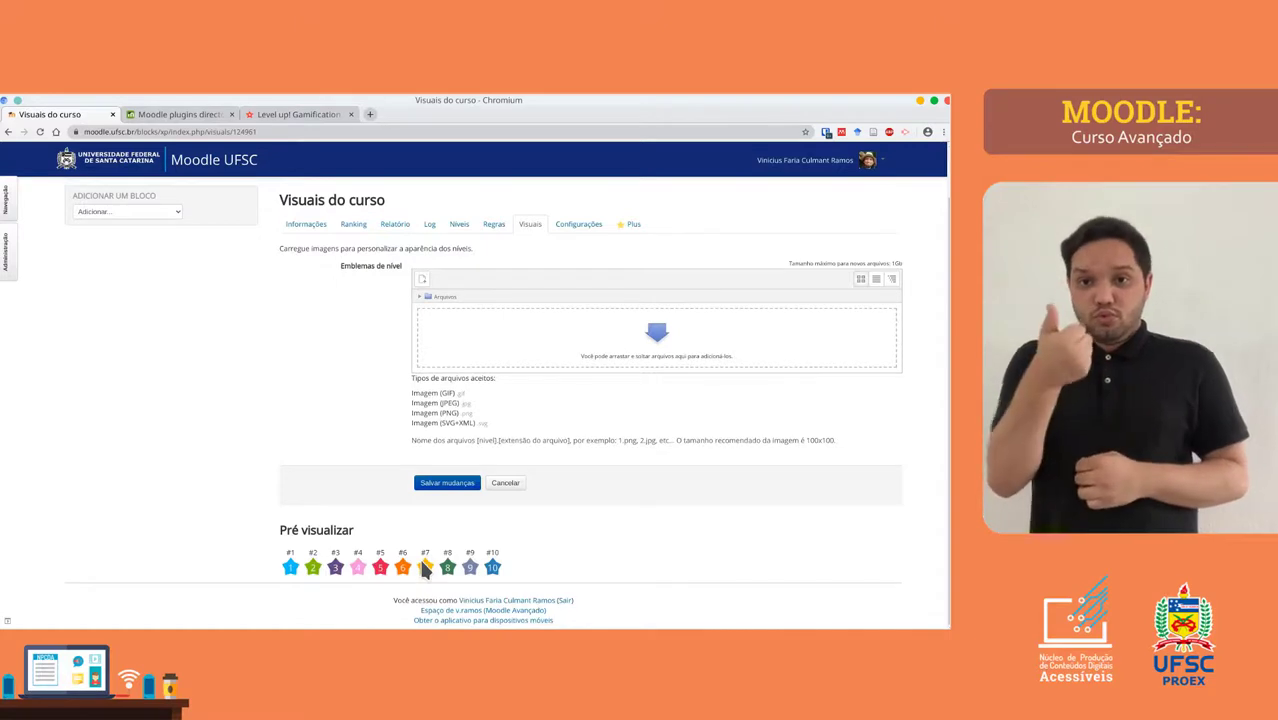
pyautogui.doubleClick(621, 440)
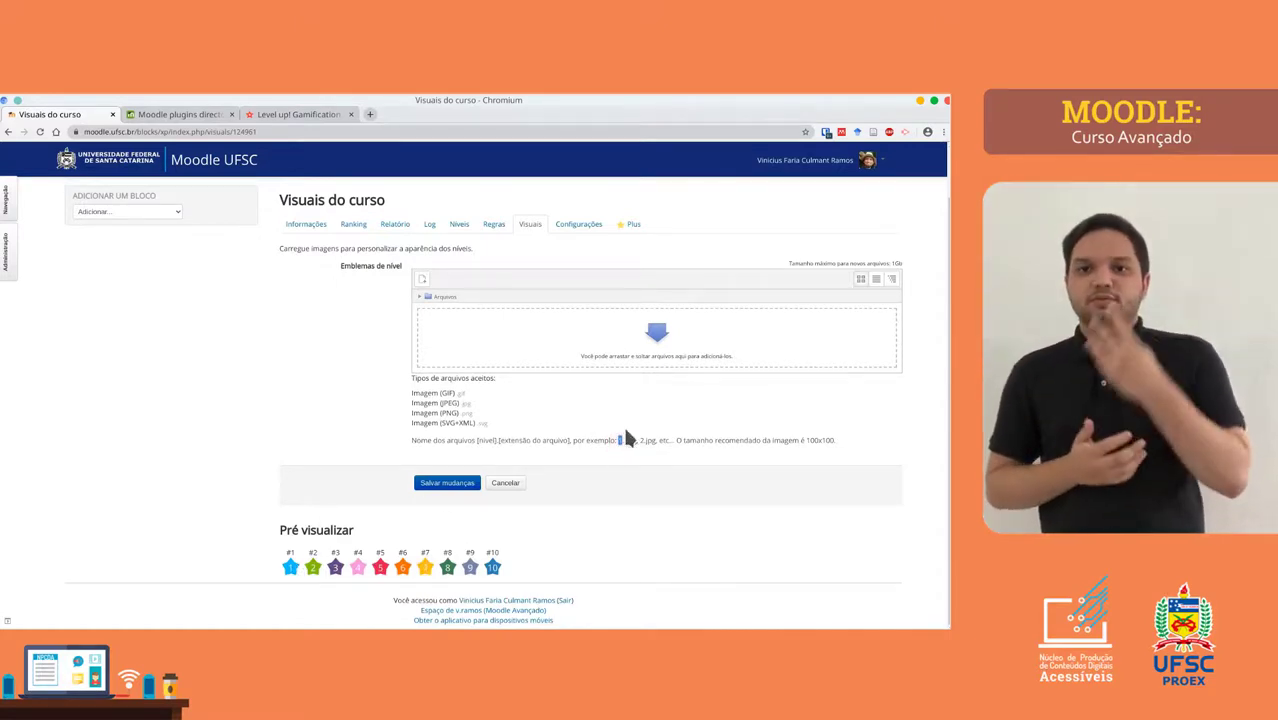
pyautogui.click(646, 441)
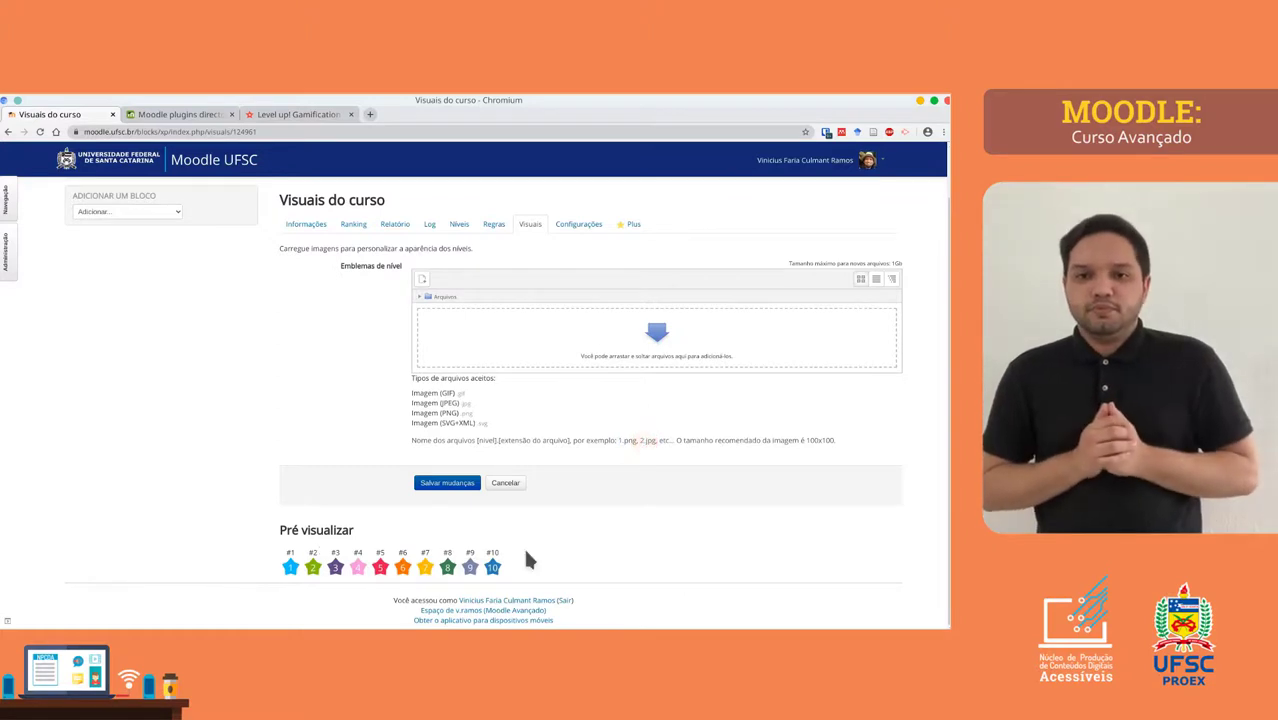